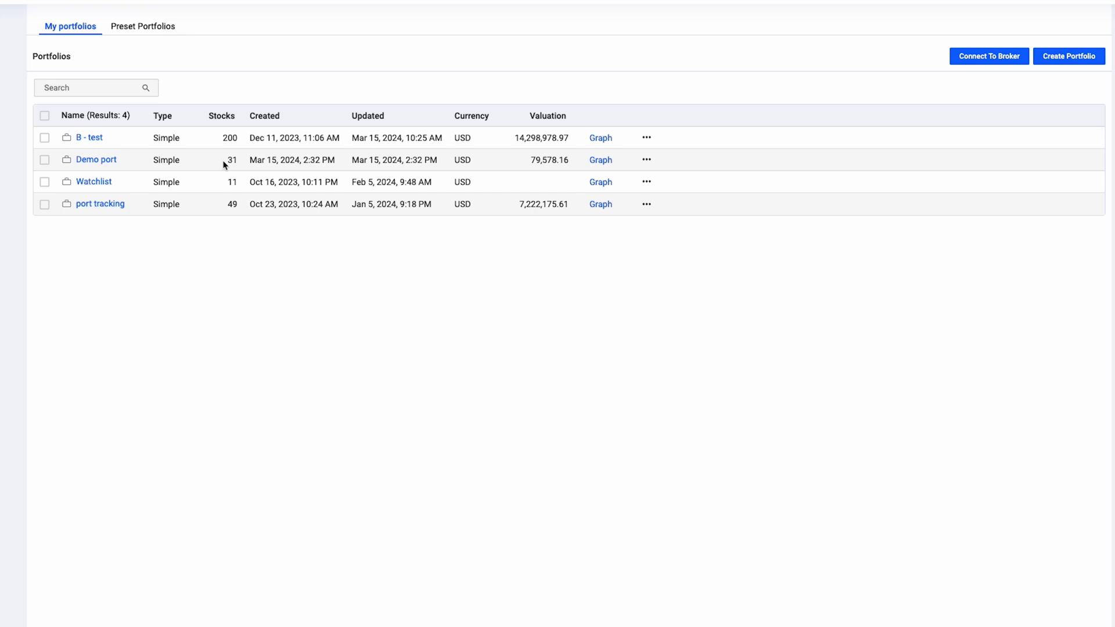
Step: Point out Demo port's 31 stocks and 79,578.16 valuation in the portfolio list
{"action": "left_click_drag", "start_coordinate": [225, 163], "coordinate": [251, 161]}
{"action": "left_click", "coordinate": [252, 161]}
{"action": "left_click_drag", "start_coordinate": [531, 163], "coordinate": [569, 162]}
Step: Open Demo port and browse its Holdings table of shares, costs and gains
{"action": "left_click", "coordinate": [535, 264]}
{"action": "left_click", "coordinate": [97, 164]}
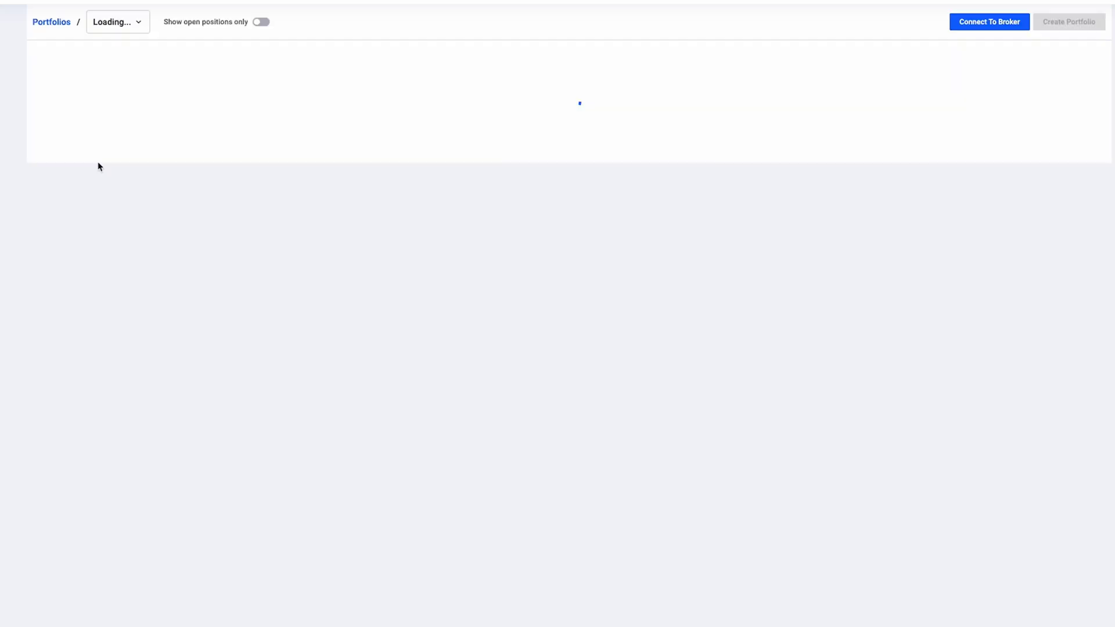
{"action": "scroll", "coordinate": [303, 304], "scroll_direction": "down", "scroll_amount": 1}
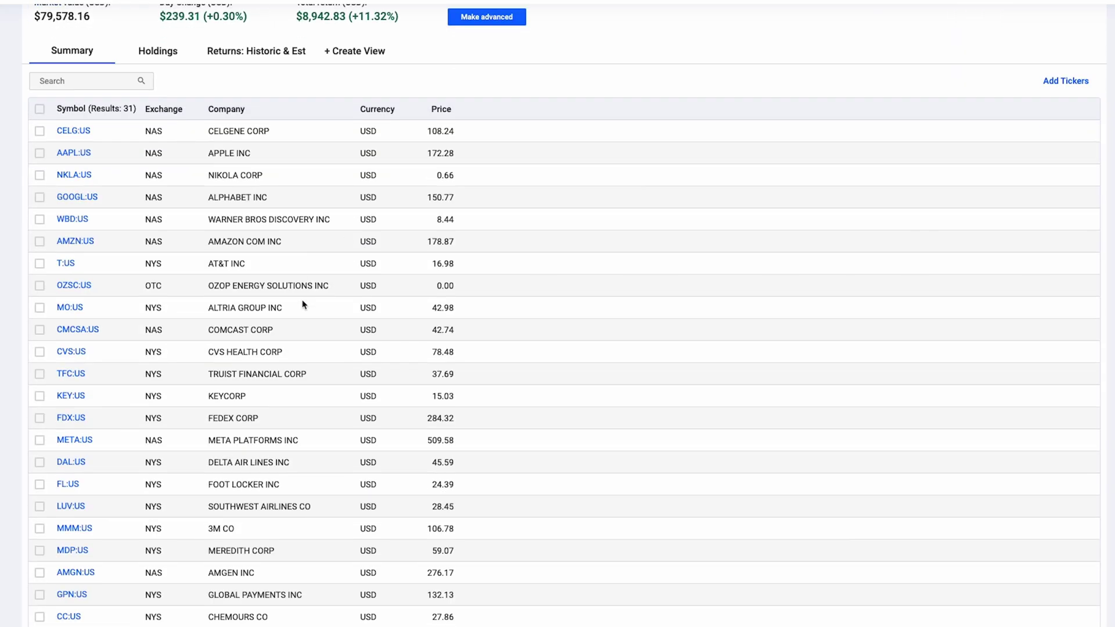
{"action": "scroll", "coordinate": [302, 305], "scroll_direction": "down", "scroll_amount": 1}
{"action": "scroll", "coordinate": [302, 305], "scroll_direction": "up", "scroll_amount": 3}
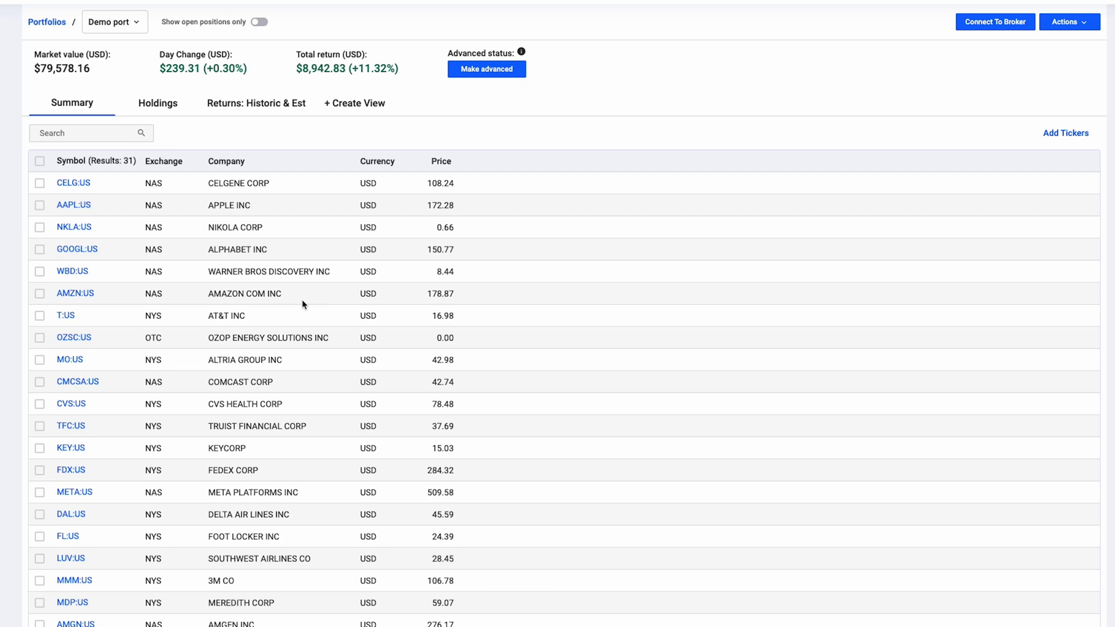
{"action": "left_click", "coordinate": [151, 115]}
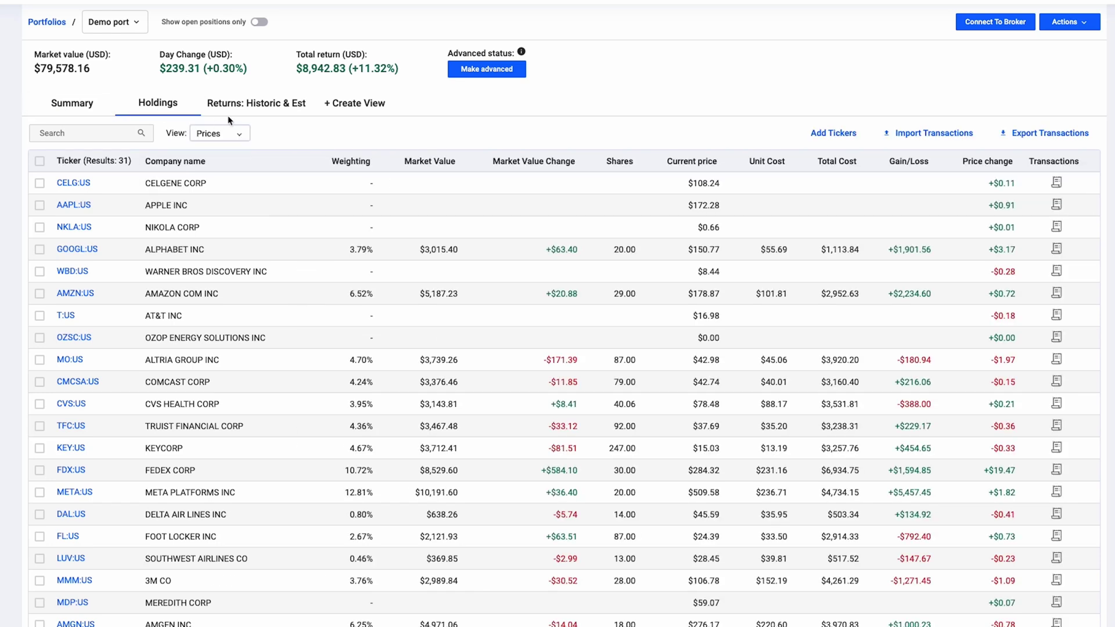
{"action": "scroll", "coordinate": [406, 317], "scroll_direction": "down", "scroll_amount": 3}
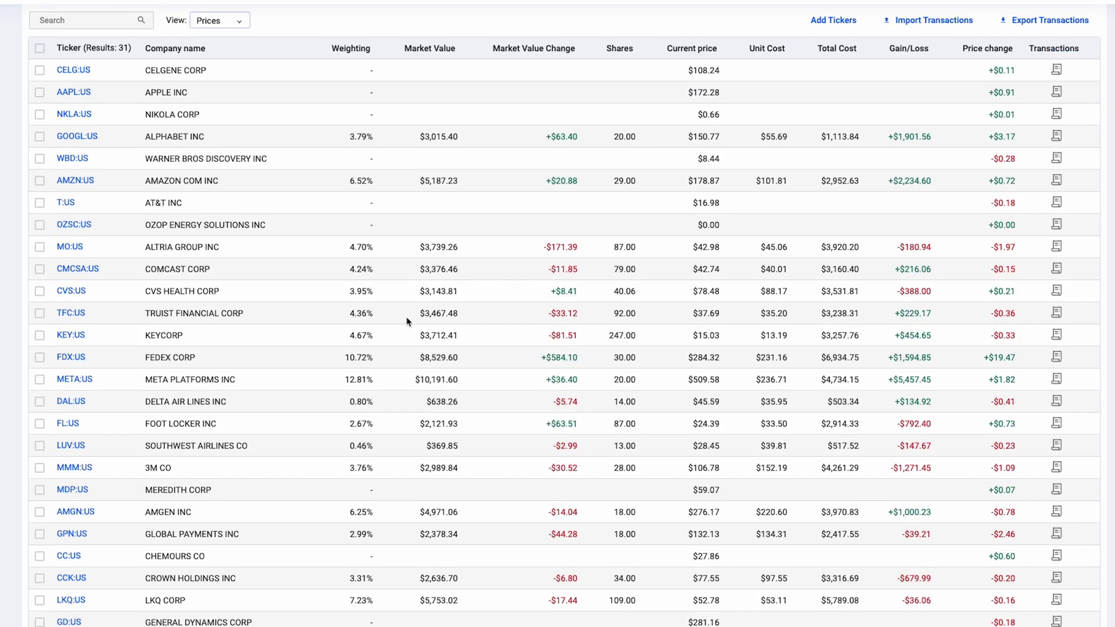
{"action": "scroll", "coordinate": [409, 318], "scroll_direction": "up", "scroll_amount": 3}
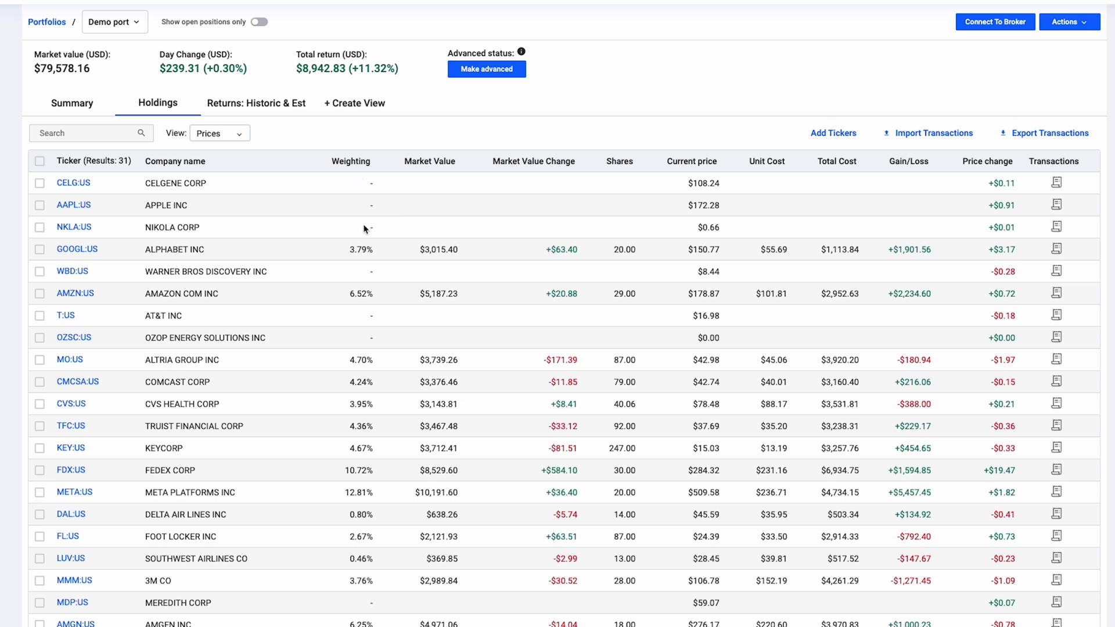
{"action": "left_click", "coordinate": [1057, 205]}
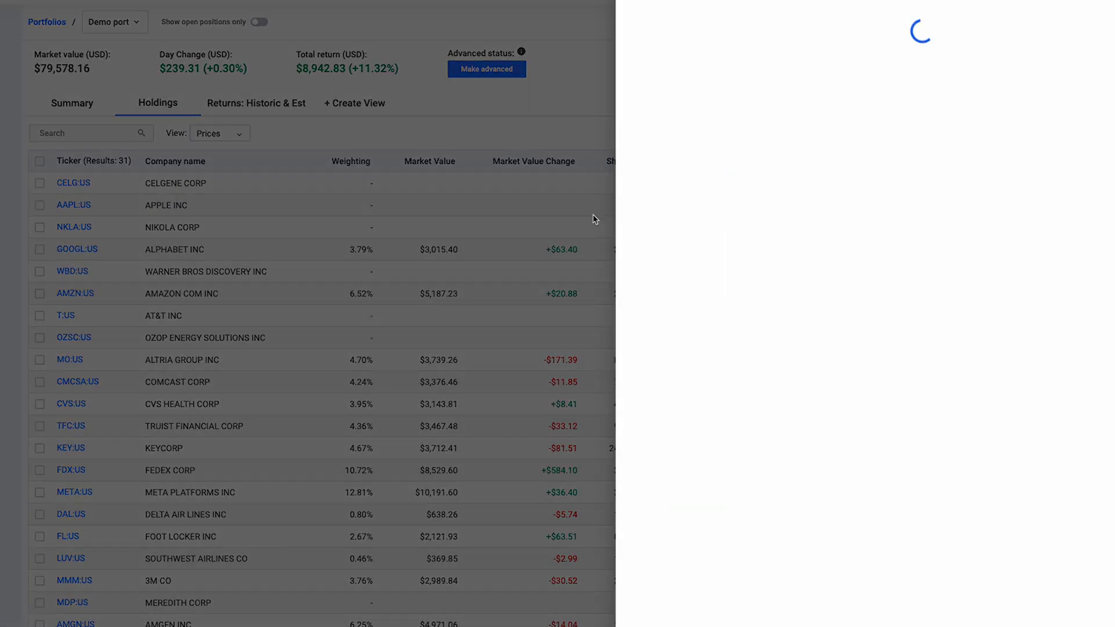
{"action": "left_click_drag", "start_coordinate": [692, 173], "coordinate": [846, 181]}
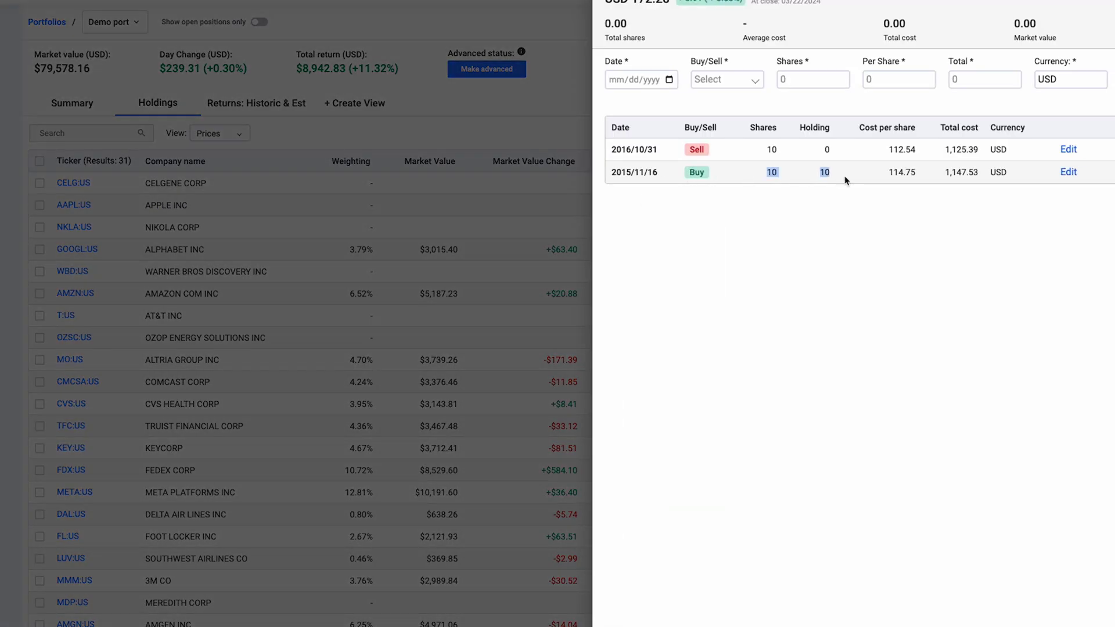
{"action": "left_click_drag", "start_coordinate": [762, 152], "coordinate": [831, 160]}
{"action": "double_click", "coordinate": [827, 151]}
{"action": "left_click", "coordinate": [355, 215]}
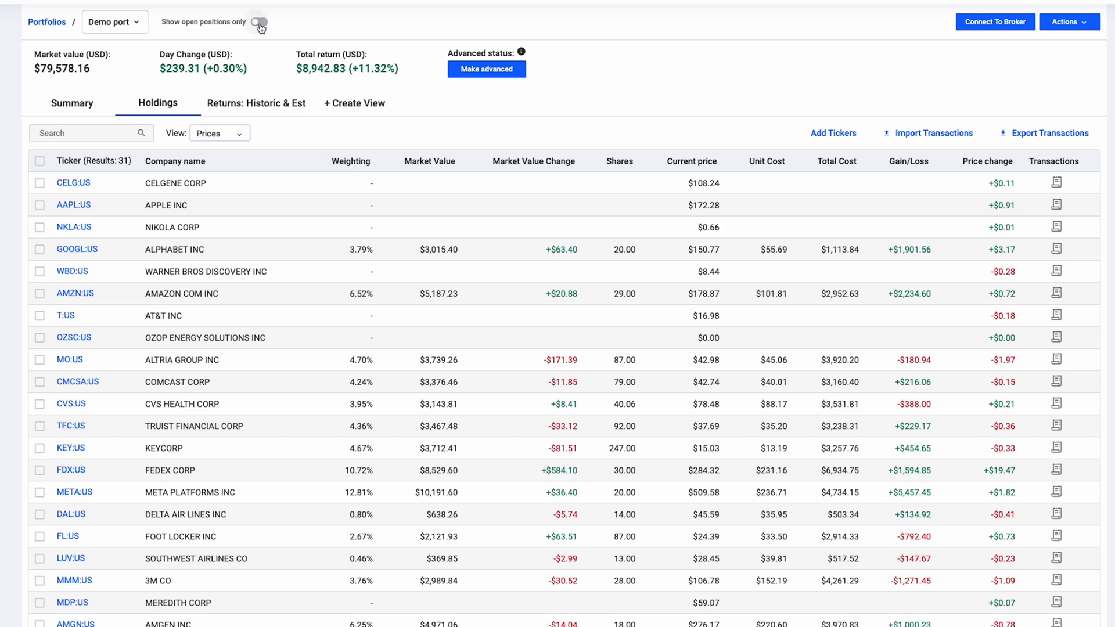
{"action": "left_click", "coordinate": [185, 29]}
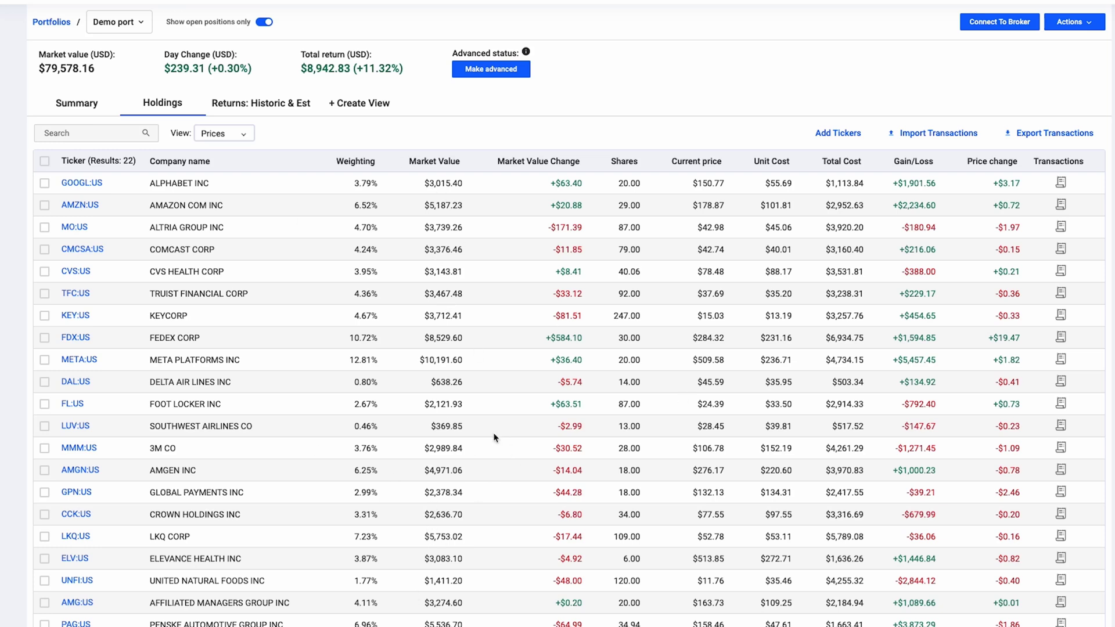
{"action": "left_click", "coordinate": [264, 23]}
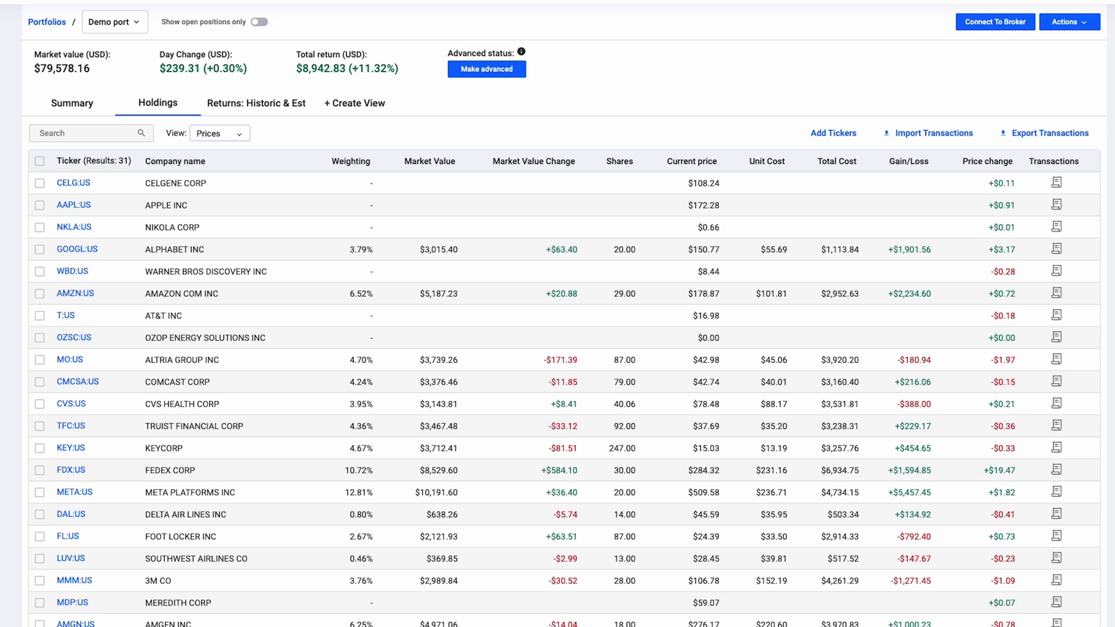
Step: Show Demo port's Summary table of symbols and prices, briefly checking the Actions list
{"action": "left_click", "coordinate": [73, 101]}
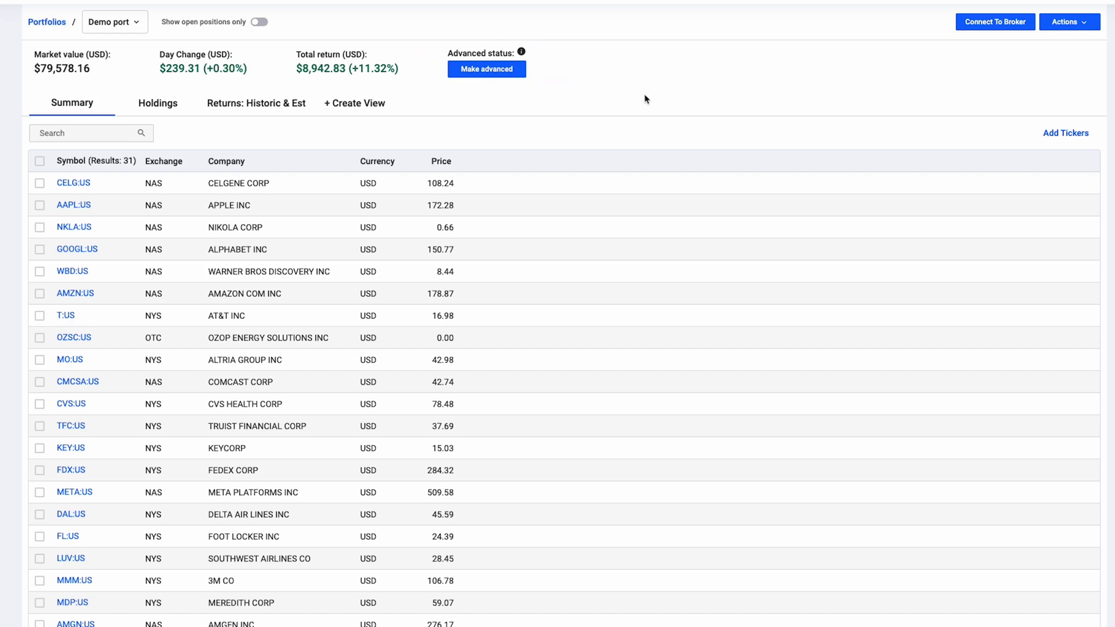
{"action": "left_click", "coordinate": [1088, 21]}
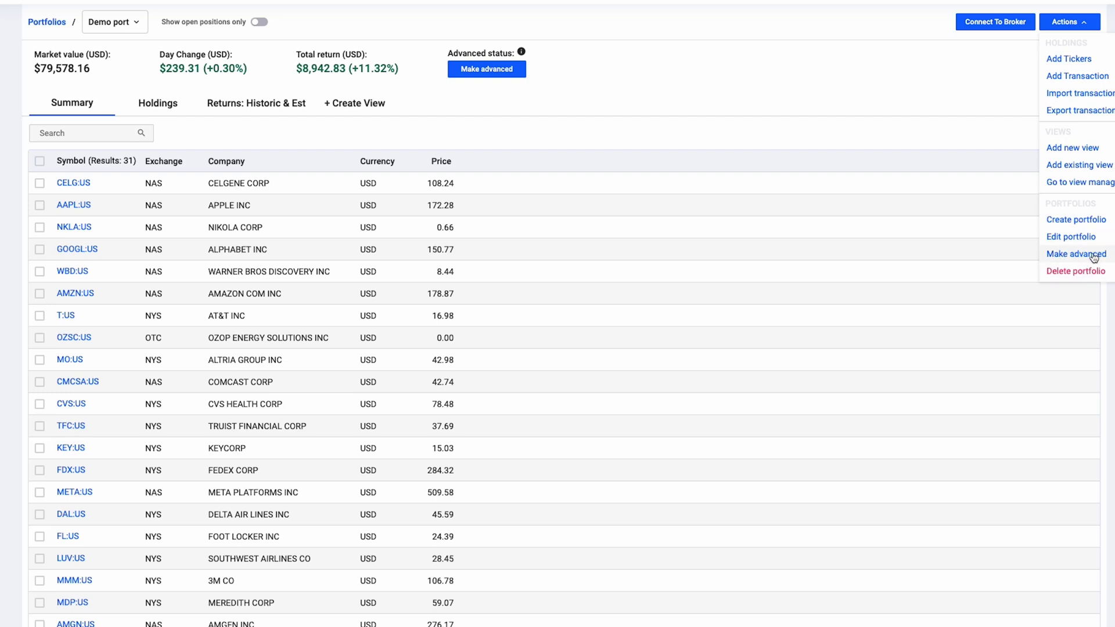
{"action": "left_click", "coordinate": [567, 79]}
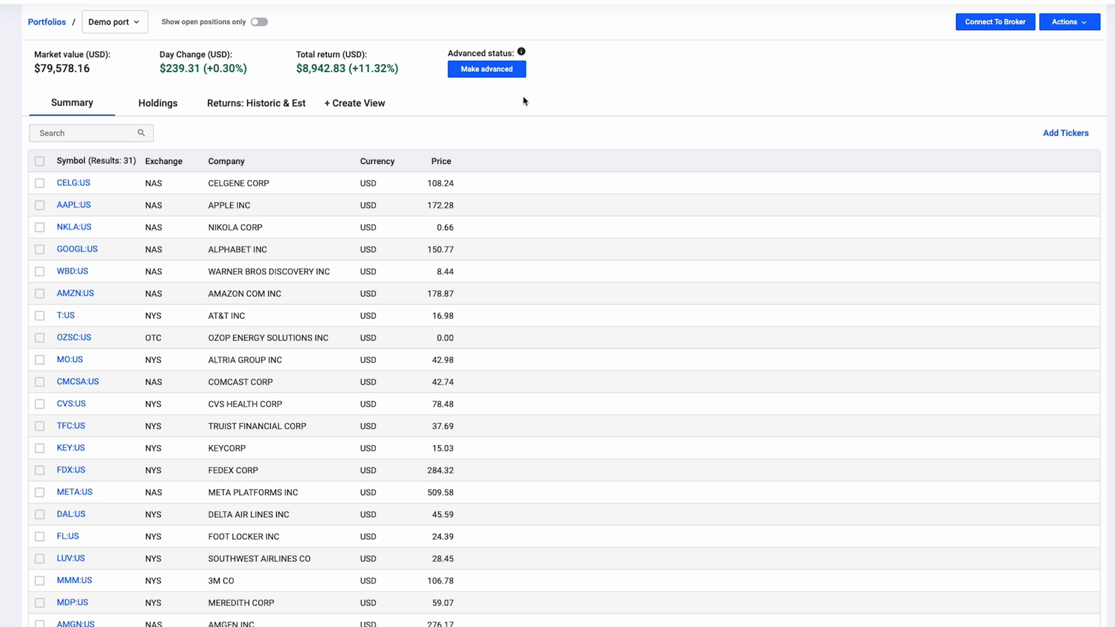
Step: Convert Demo port to an advanced portfolio and point out the data-processing notice
{"action": "left_click", "coordinate": [491, 71]}
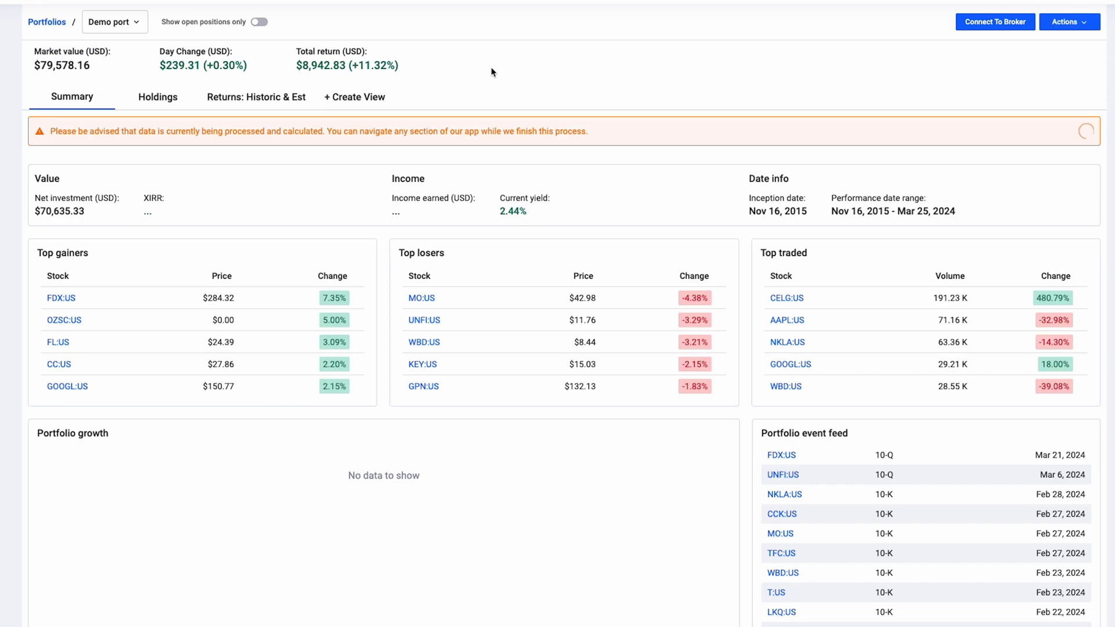
{"action": "scroll", "coordinate": [638, 226], "scroll_direction": "down", "scroll_amount": 4}
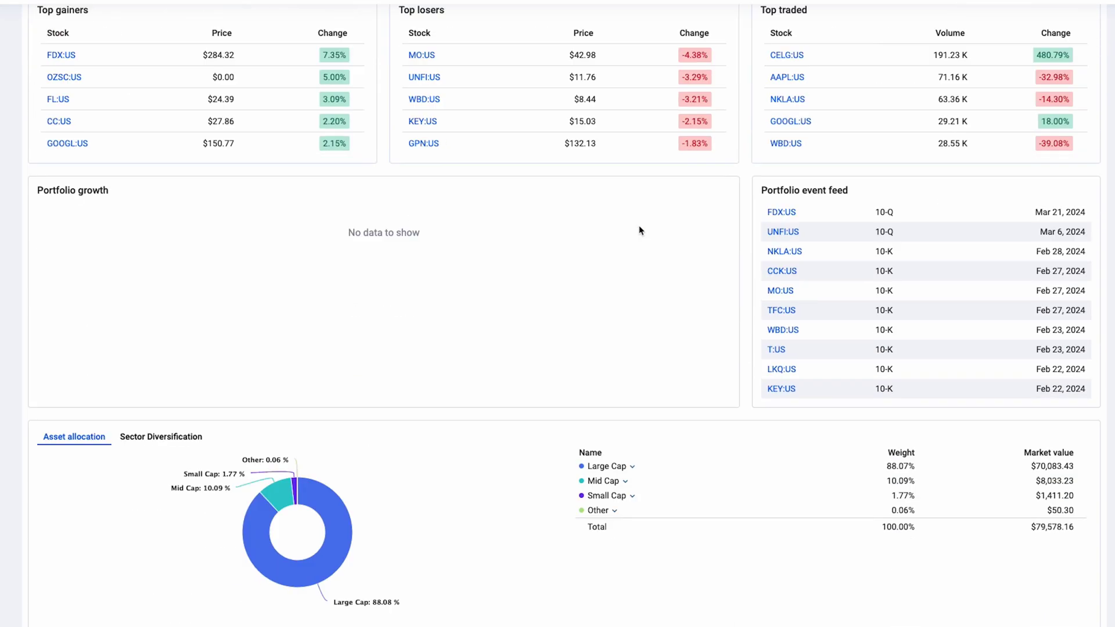
{"action": "scroll", "coordinate": [290, 194], "scroll_direction": "up", "scroll_amount": 4}
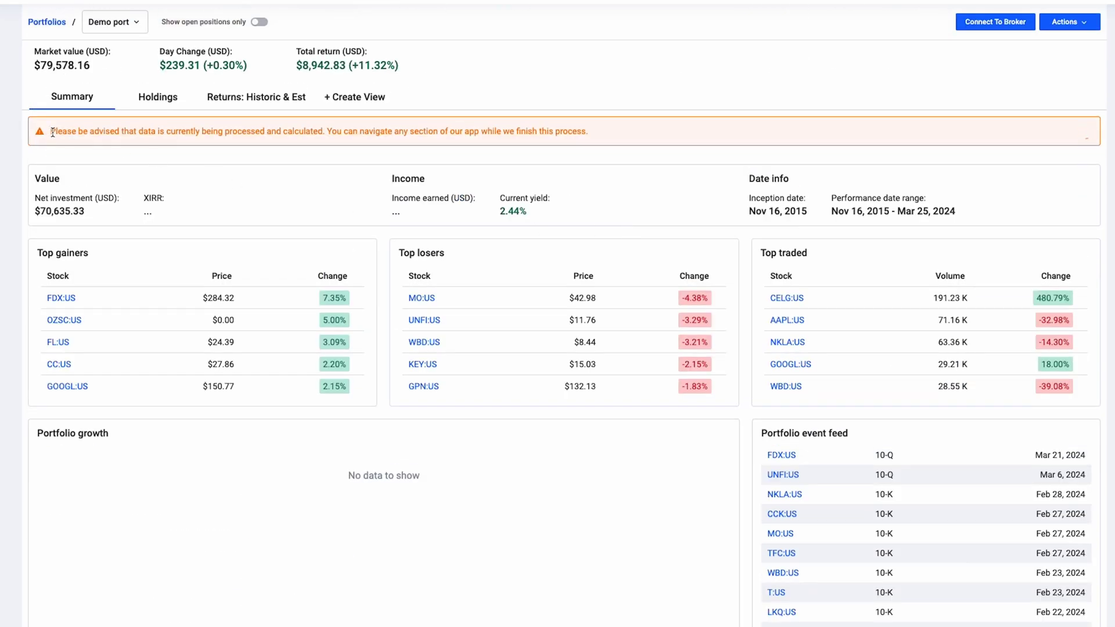
{"action": "left_click_drag", "start_coordinate": [53, 132], "coordinate": [601, 139]}
{"action": "left_click", "coordinate": [335, 133]}
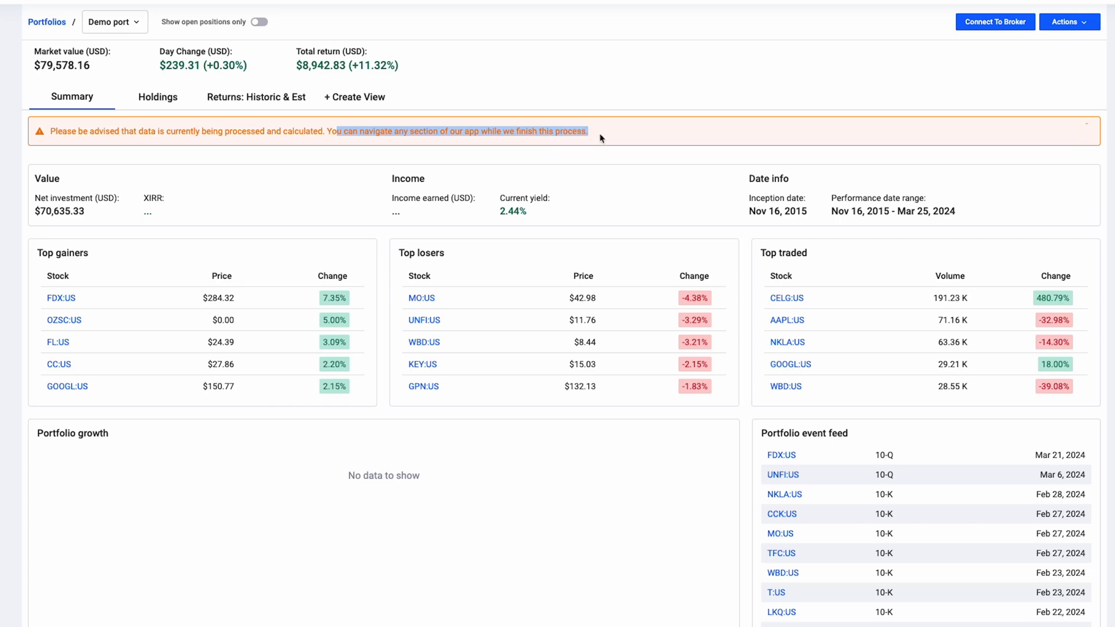
{"action": "left_click", "coordinate": [602, 138]}
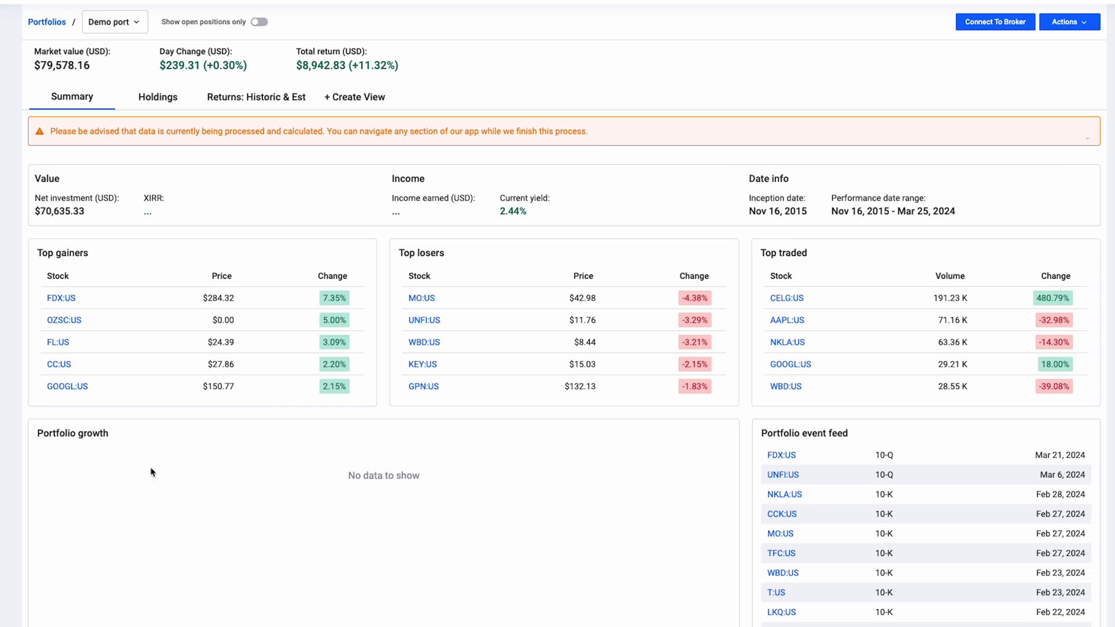
Step: Point out the Portfolio growth, XIRR and Income earned labels on the dashboard
{"action": "left_click_drag", "start_coordinate": [43, 433], "coordinate": [133, 443]}
{"action": "left_click", "coordinate": [133, 443]}
{"action": "left_click_drag", "start_coordinate": [143, 203], "coordinate": [165, 208]}
{"action": "left_click", "coordinate": [154, 211]}
{"action": "left_click_drag", "start_coordinate": [390, 202], "coordinate": [465, 208]}
{"action": "left_click", "coordinate": [464, 216]}
Step: Point out the Day Change, Total return, $70,635.33 net investment and XIRR figures
{"action": "left_click_drag", "start_coordinate": [40, 53], "coordinate": [86, 60]}
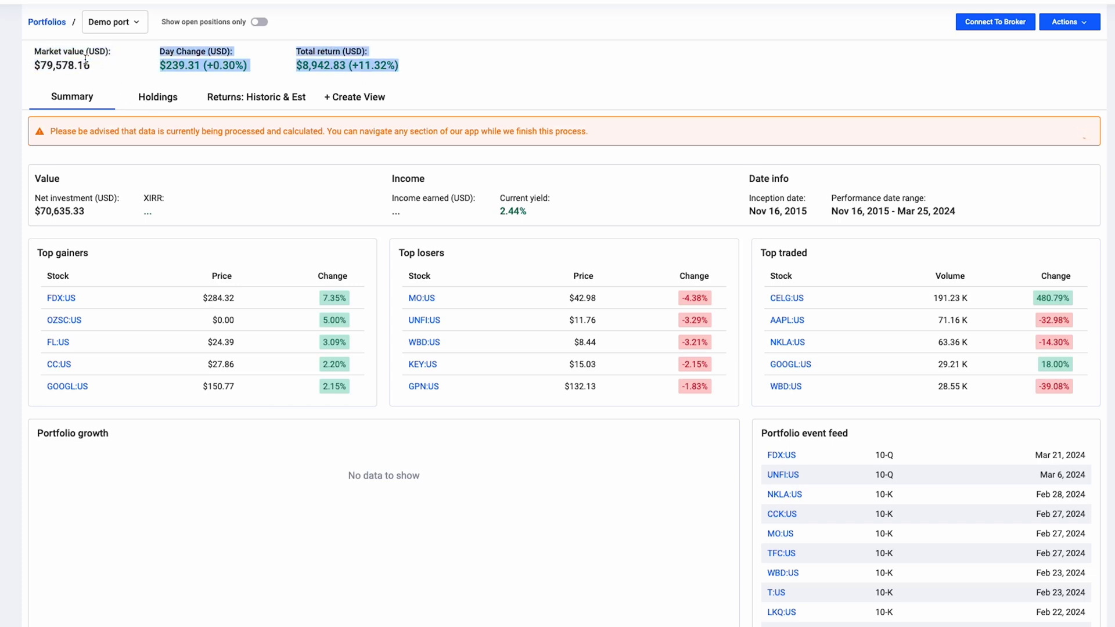
{"action": "left_click", "coordinate": [86, 59]}
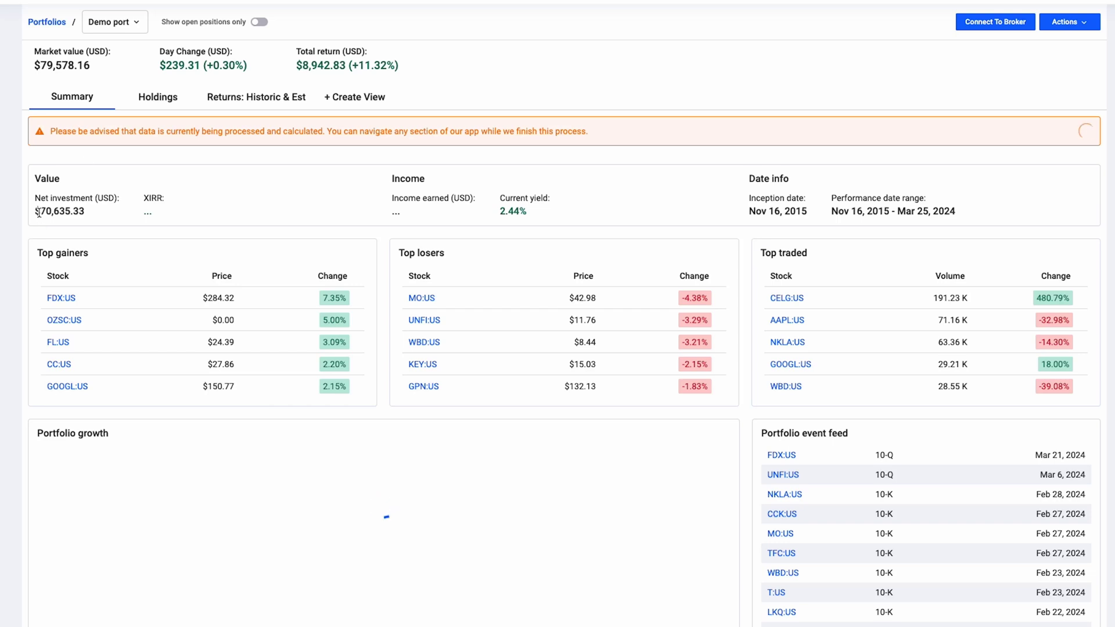
{"action": "left_click_drag", "start_coordinate": [36, 211], "coordinate": [174, 208]}
{"action": "left_click", "coordinate": [148, 217]}
{"action": "left_click", "coordinate": [366, 204]}
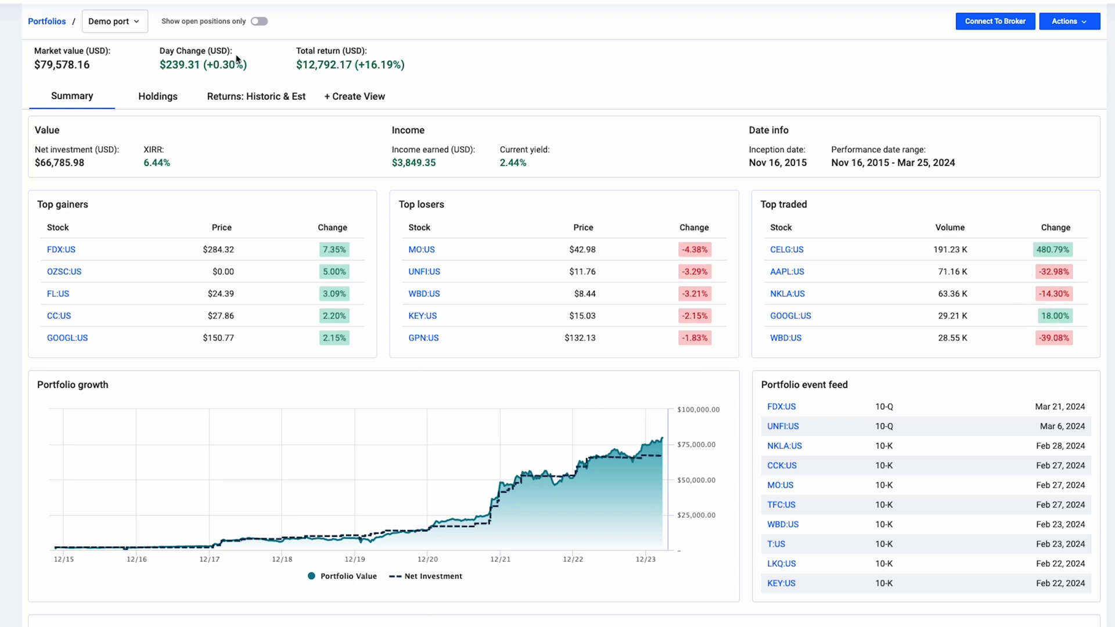
{"action": "left_click", "coordinate": [259, 22]}
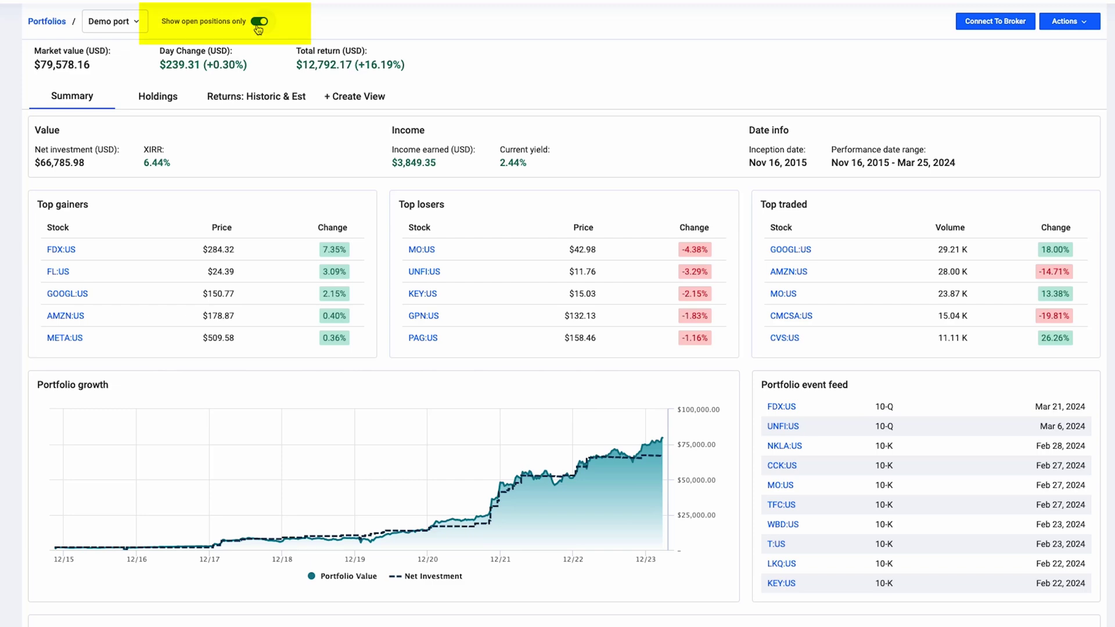
{"action": "left_click", "coordinate": [257, 23]}
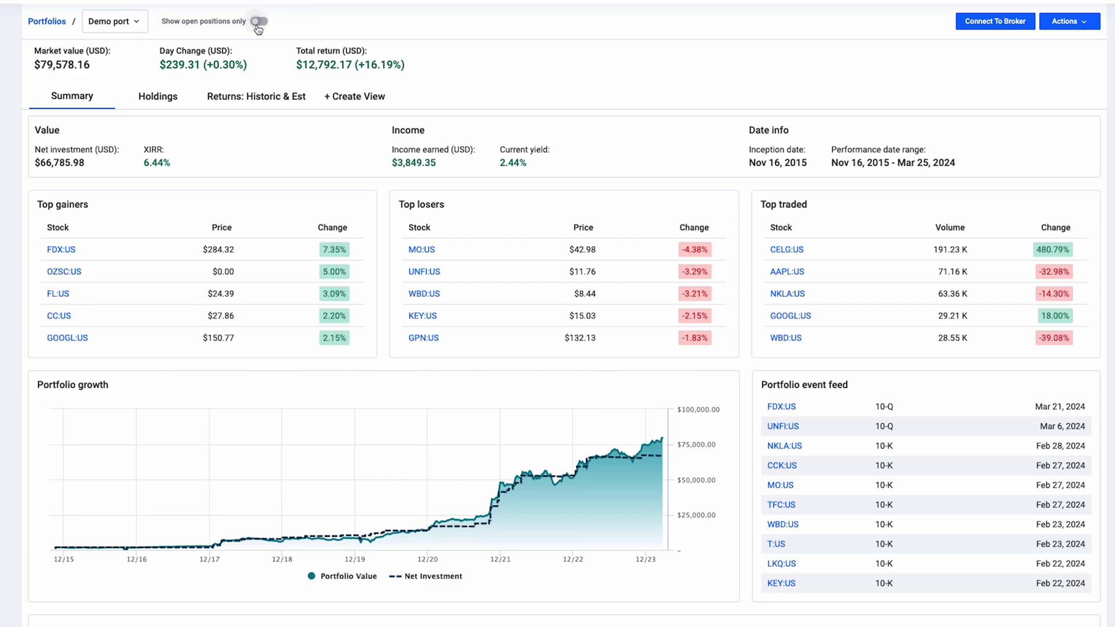
{"action": "left_click", "coordinate": [257, 24]}
{"action": "left_click", "coordinate": [144, 109]}
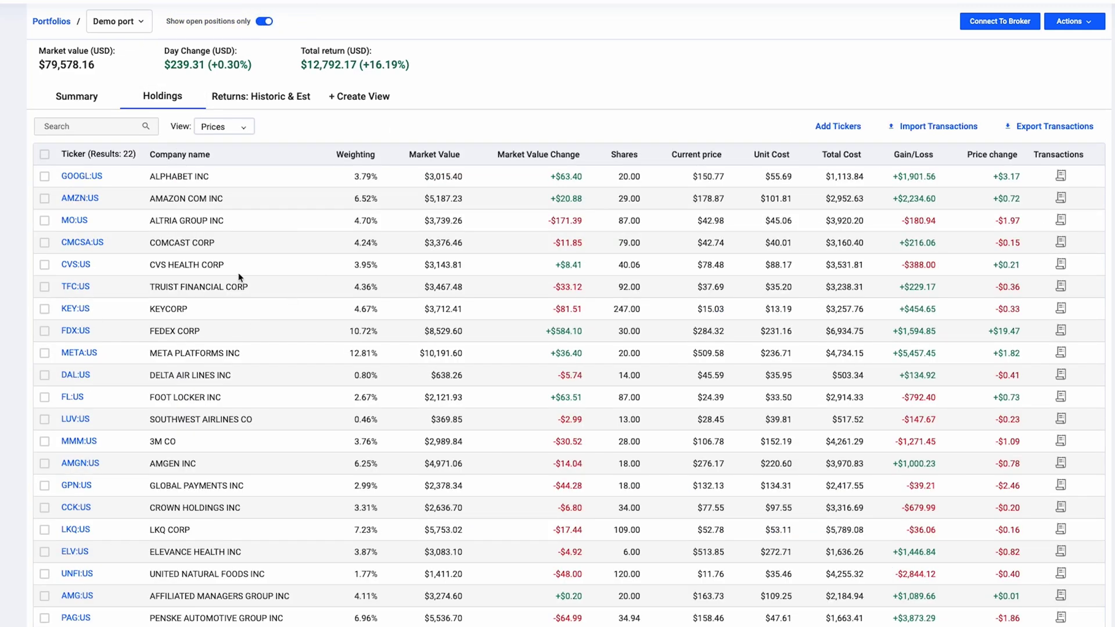
{"action": "left_click", "coordinate": [75, 97]}
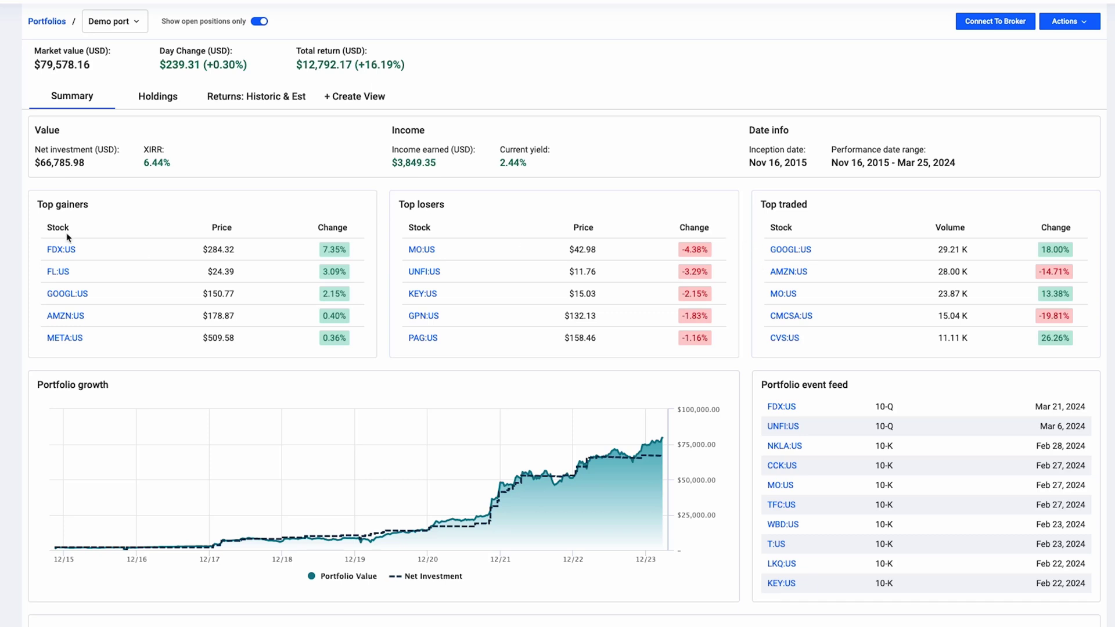
{"action": "left_click", "coordinate": [259, 22]}
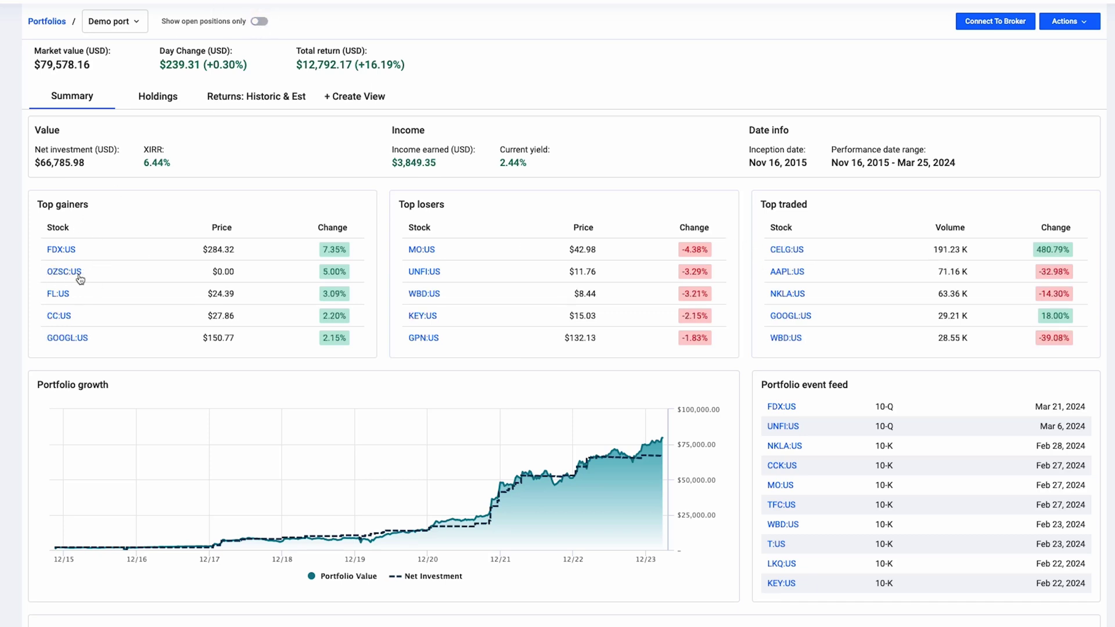
{"action": "left_click", "coordinate": [256, 23]}
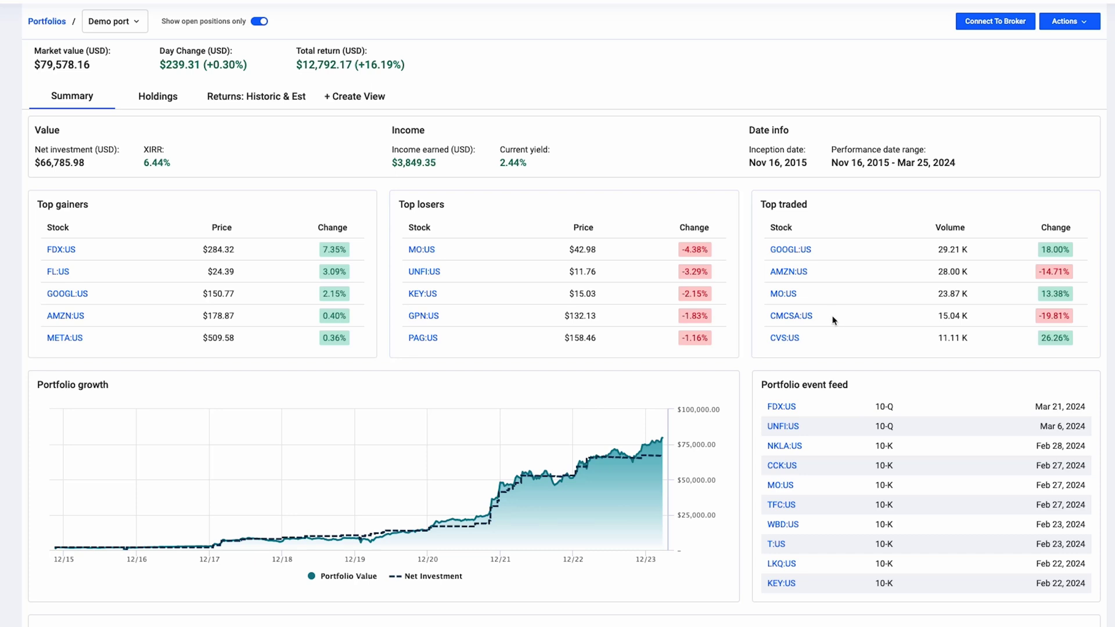
{"action": "scroll", "coordinate": [831, 145], "scroll_direction": "down", "scroll_amount": 1}
{"action": "scroll", "coordinate": [829, 146], "scroll_direction": "up", "scroll_amount": 1}
{"action": "left_click_drag", "start_coordinate": [830, 147], "coordinate": [956, 167]}
{"action": "left_click", "coordinate": [882, 177]}
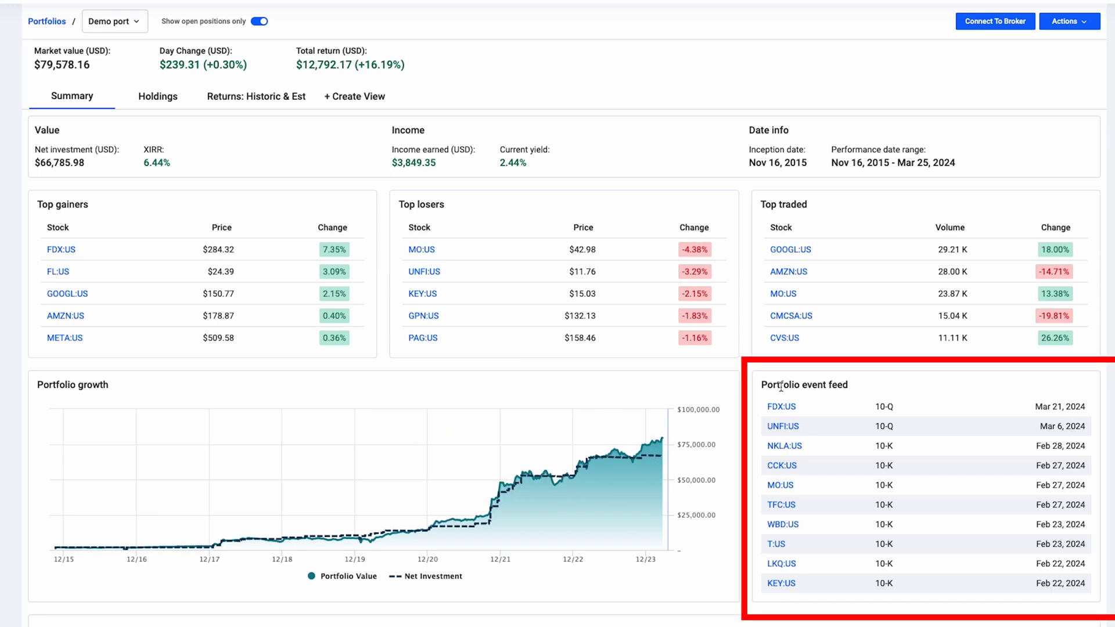
Step: Point out the Portfolio event feed title on the Demo port dashboard
{"action": "left_click_drag", "start_coordinate": [759, 386], "coordinate": [858, 388]}
{"action": "left_click", "coordinate": [864, 392]}
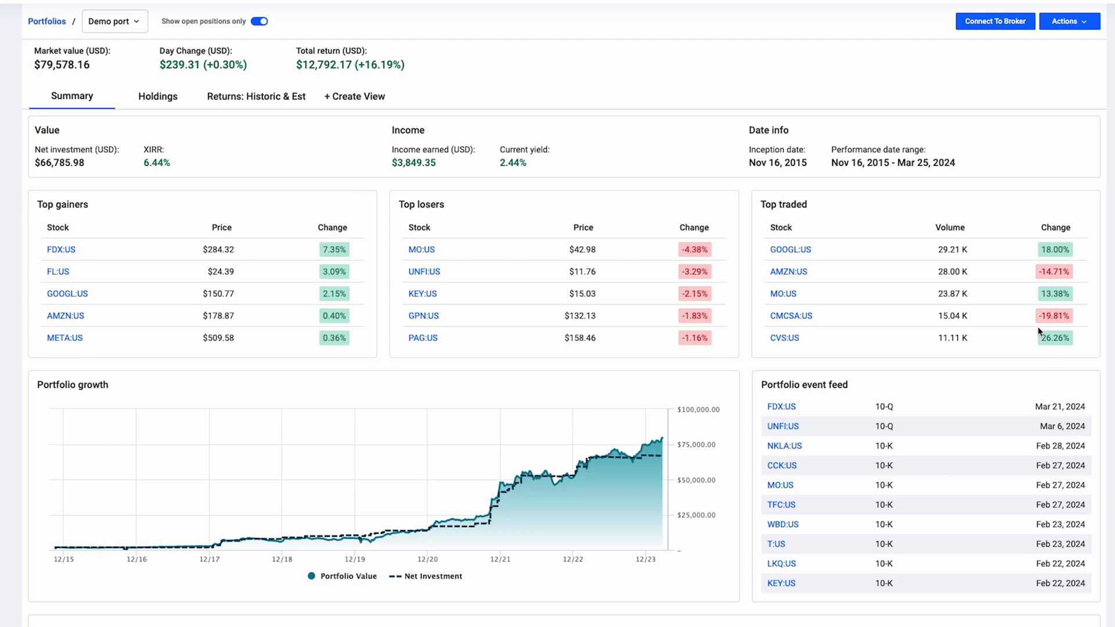
Step: Toggle the allocation between sector breakdown and company-size breakdown
{"action": "scroll", "coordinate": [654, 374], "scroll_direction": "down", "scroll_amount": 7}
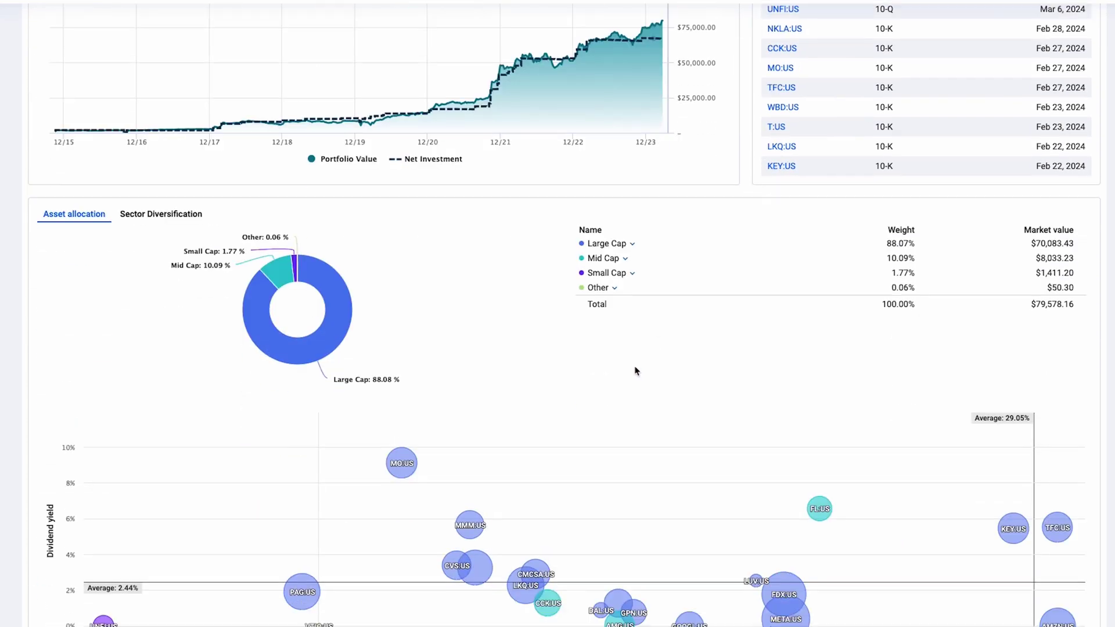
{"action": "scroll", "coordinate": [636, 371], "scroll_direction": "down", "scroll_amount": 1}
{"action": "left_click", "coordinate": [86, 146]}
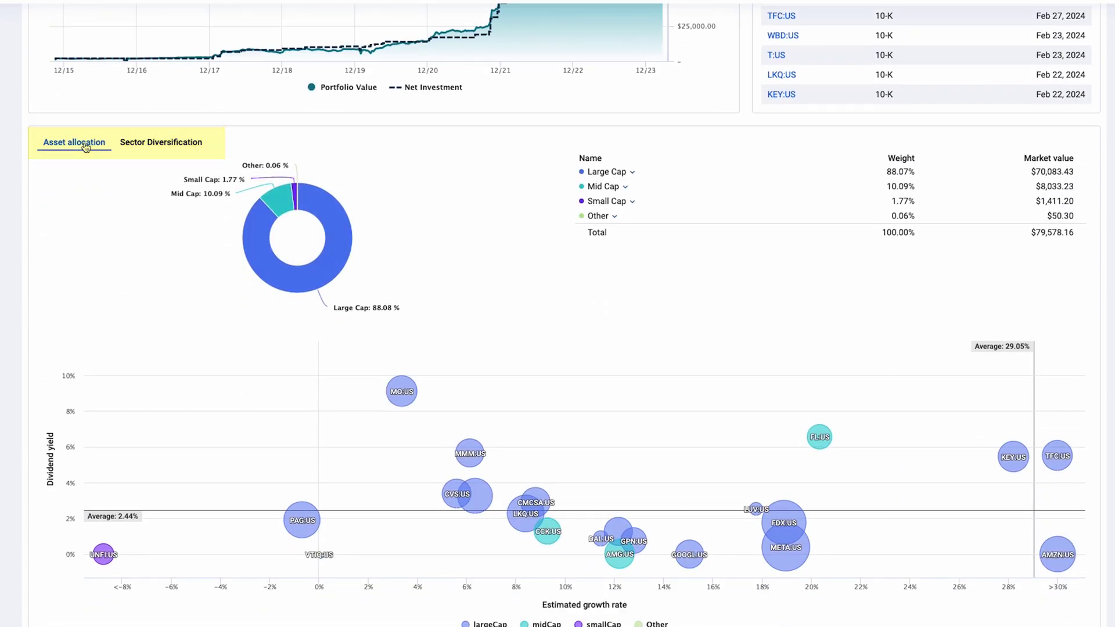
{"action": "left_click", "coordinate": [153, 148]}
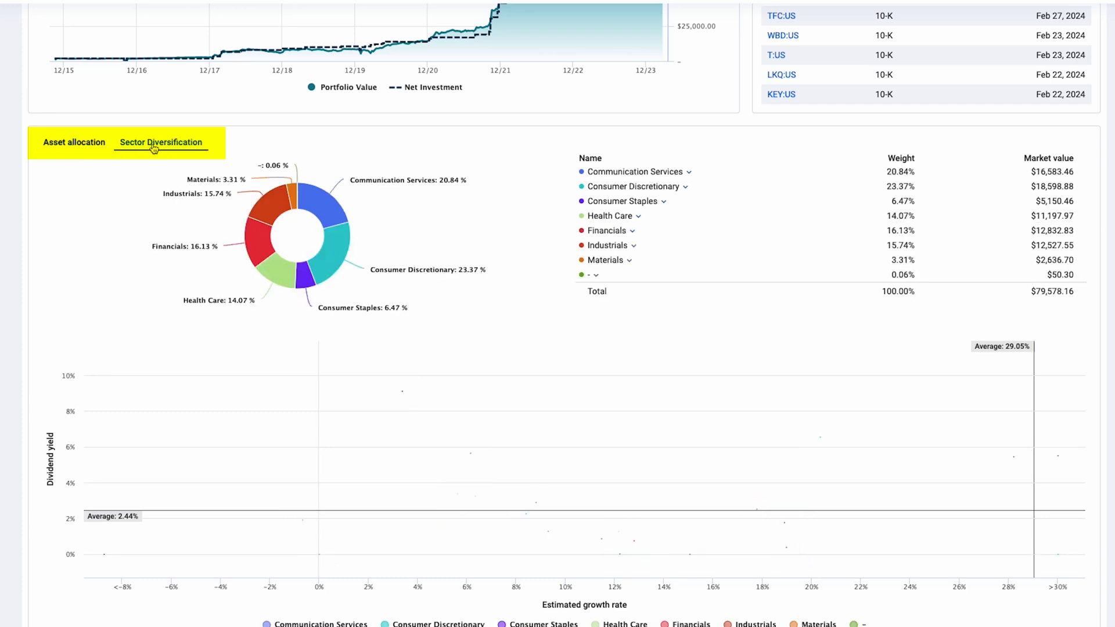
{"action": "left_click", "coordinate": [81, 149]}
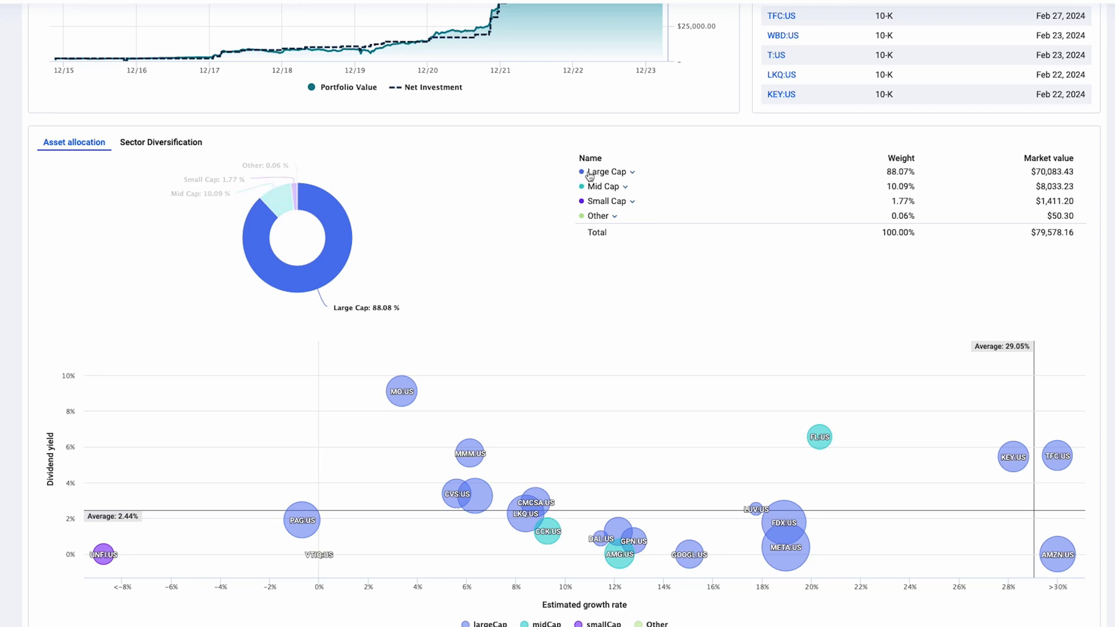
Step: Expand and collapse the Other and Large Cap groups, browsing Large Cap's holdings
{"action": "left_click", "coordinate": [599, 221]}
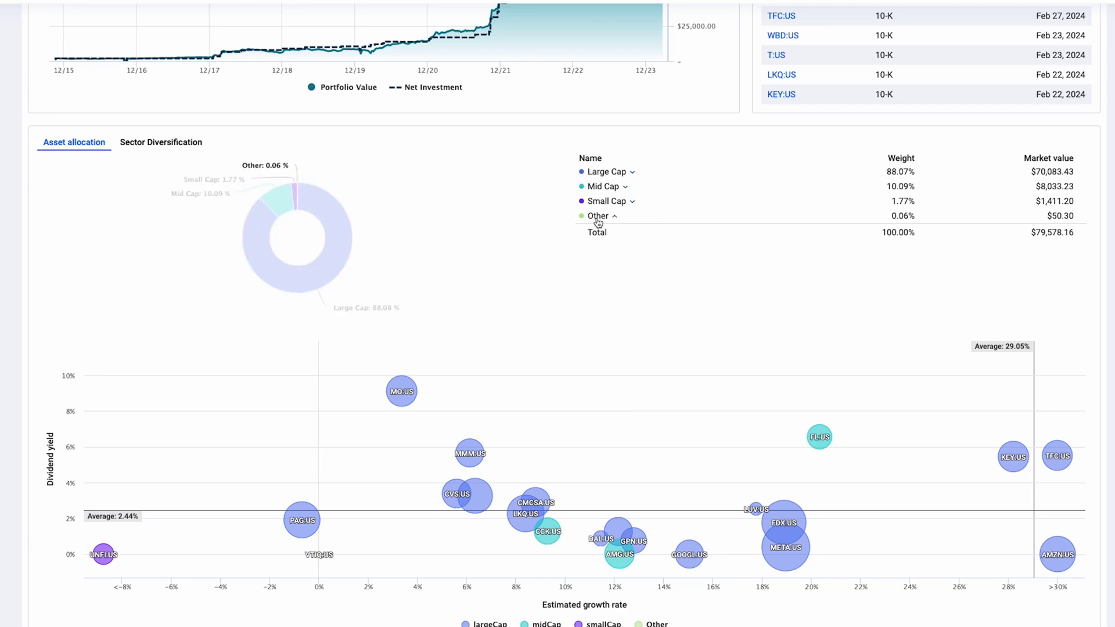
{"action": "left_click", "coordinate": [608, 218]}
{"action": "left_click", "coordinate": [898, 177]}
{"action": "left_click", "coordinate": [901, 177]}
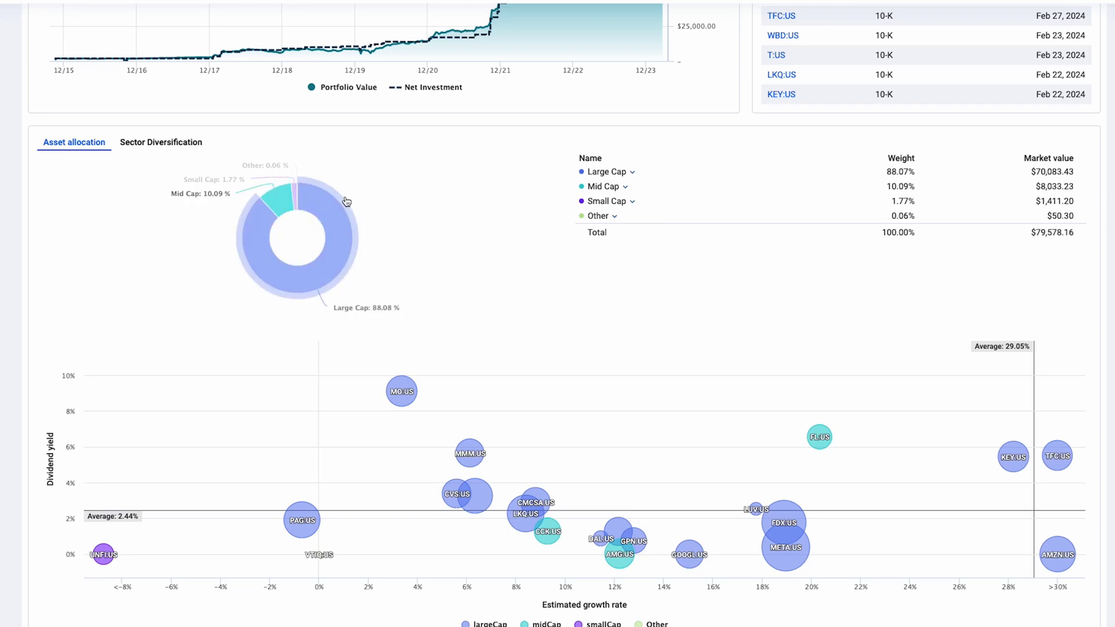
{"action": "left_click", "coordinate": [617, 174]}
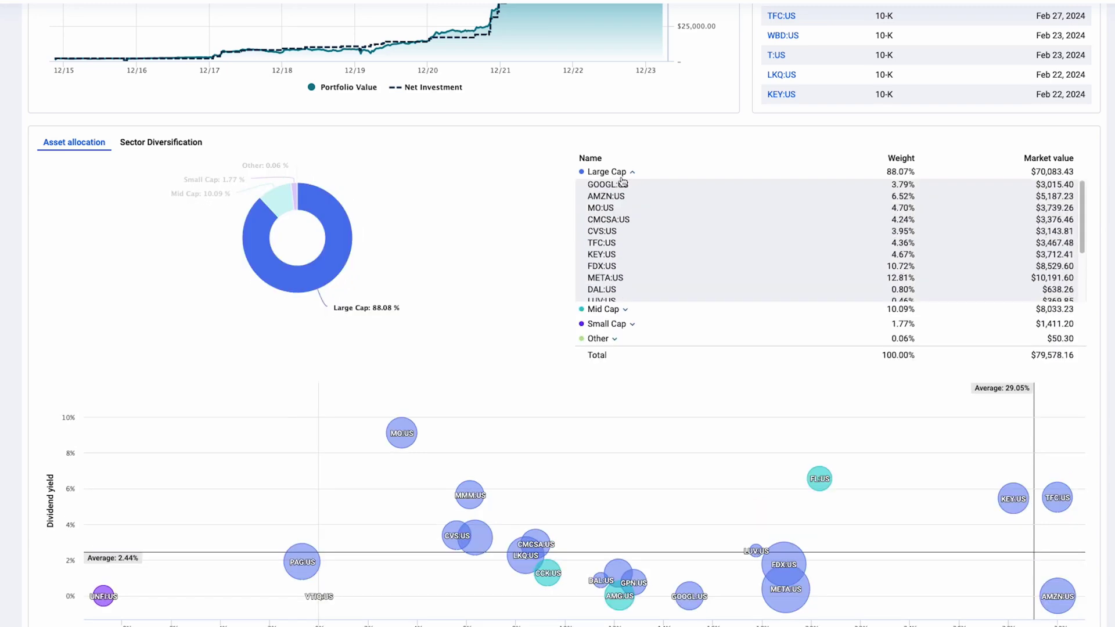
{"action": "scroll", "coordinate": [655, 214], "scroll_direction": "down", "scroll_amount": 5}
{"action": "scroll", "coordinate": [725, 217], "scroll_direction": "up", "scroll_amount": 5}
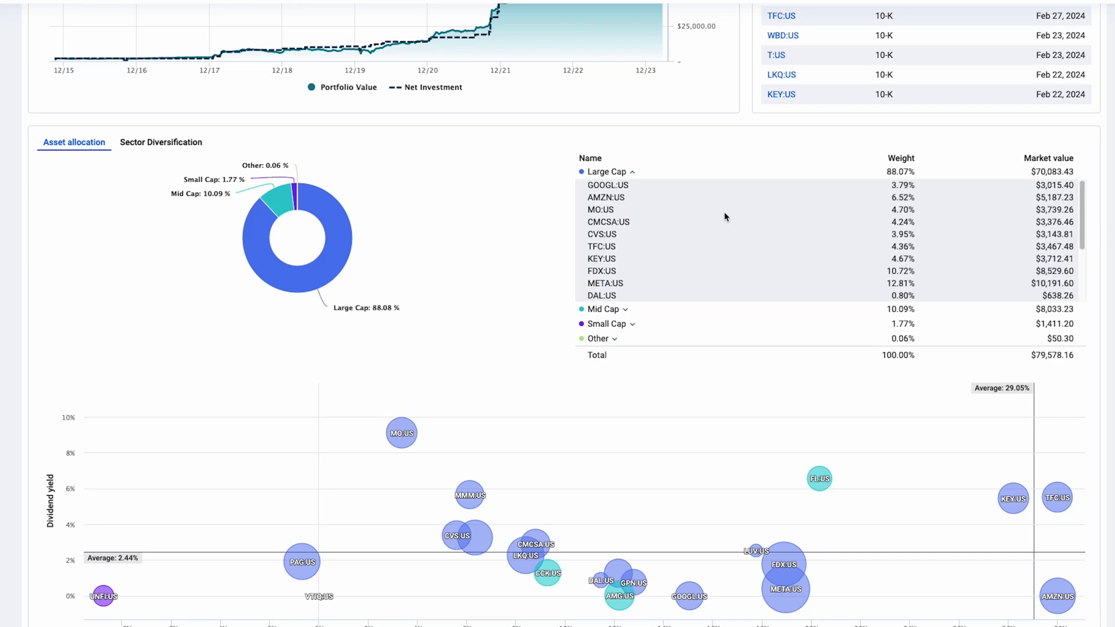
{"action": "scroll", "coordinate": [726, 216], "scroll_direction": "down", "scroll_amount": 3}
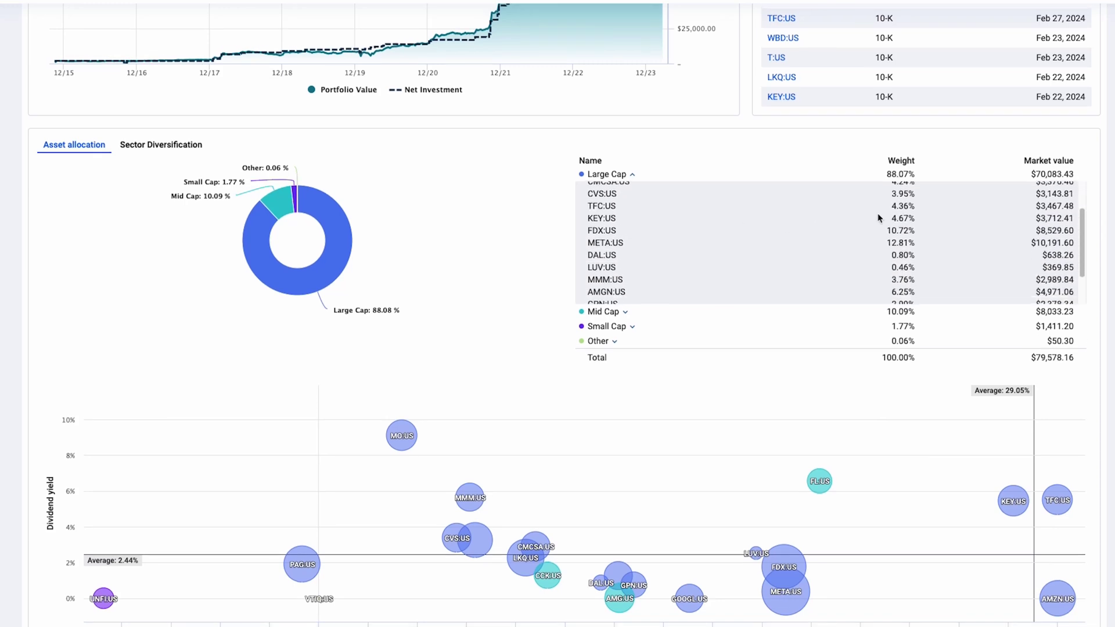
{"action": "scroll", "coordinate": [990, 243], "scroll_direction": "down", "scroll_amount": 4}
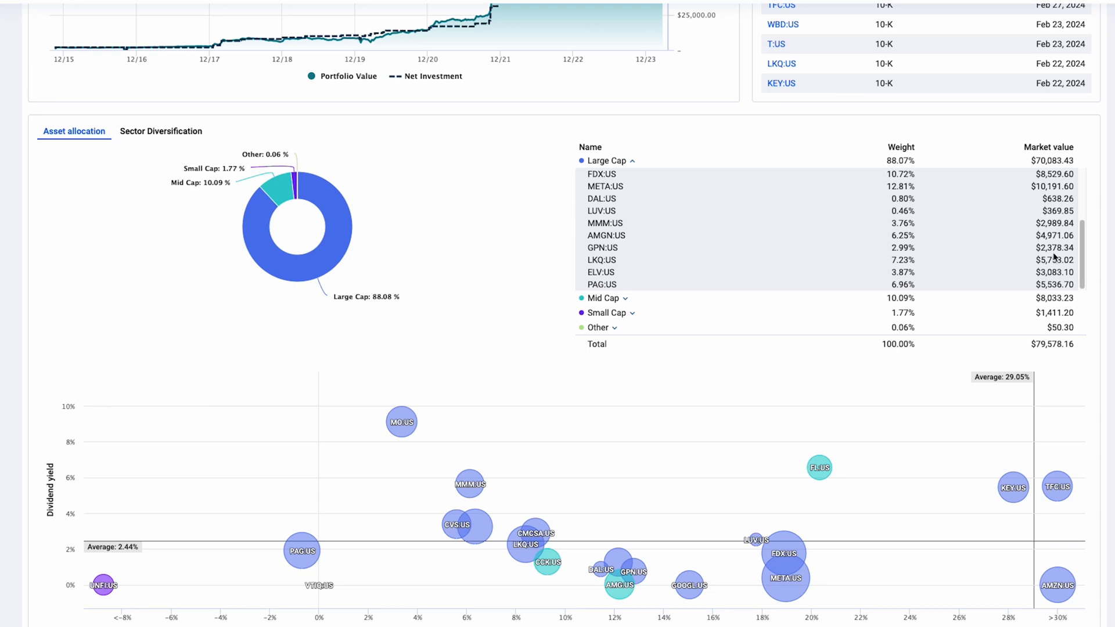
{"action": "scroll", "coordinate": [987, 215], "scroll_direction": "up", "scroll_amount": 5}
{"action": "left_click", "coordinate": [630, 162]}
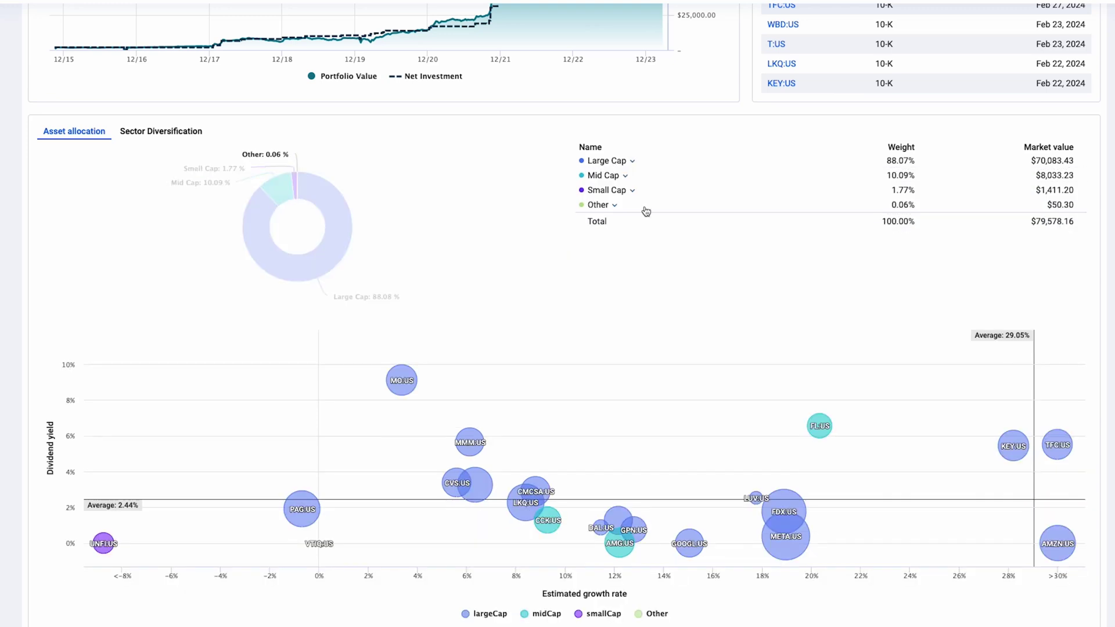
Step: Show the sector breakdown of the allocation again
{"action": "left_click", "coordinate": [143, 138]}
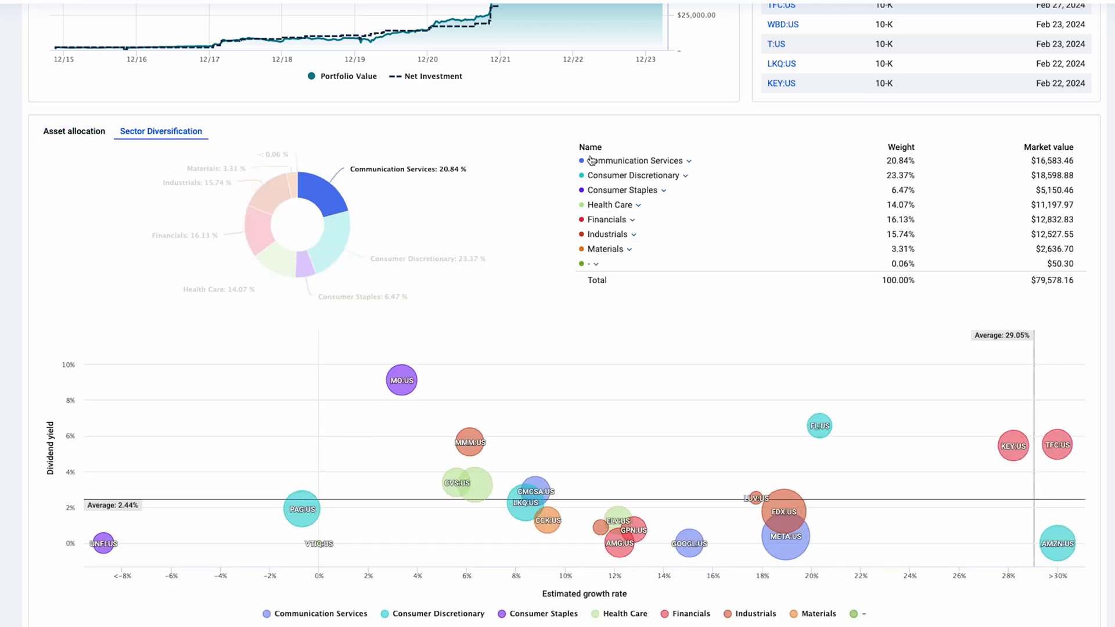
{"action": "scroll", "coordinate": [615, 219], "scroll_direction": "down", "scroll_amount": 2}
{"action": "scroll", "coordinate": [615, 219], "scroll_direction": "up", "scroll_amount": 2}
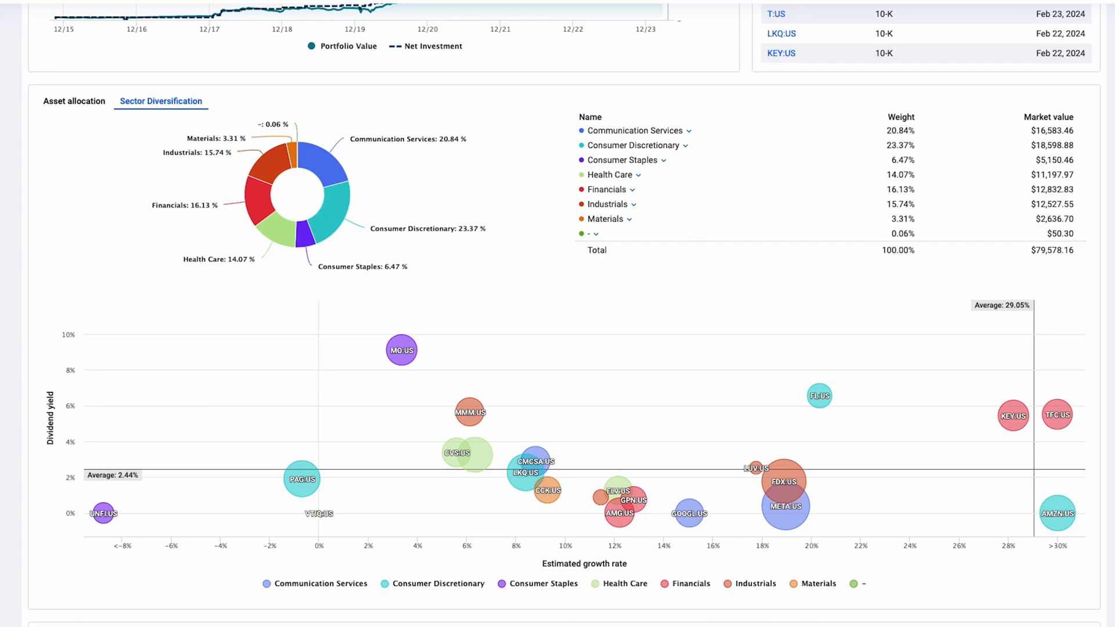
{"action": "scroll", "coordinate": [231, 217], "scroll_direction": "up", "scroll_amount": 8}
Step: Visit the GOOGL:US stock page, check its price correlation options, then load Realty Income
{"action": "left_click", "coordinate": [152, 100]}
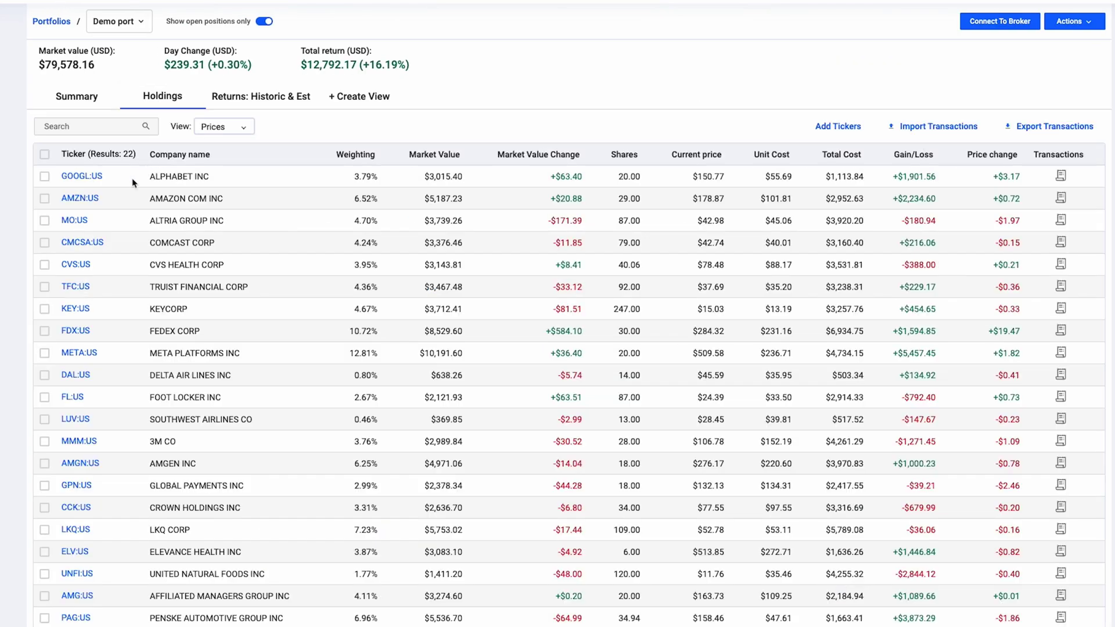
{"action": "left_click", "coordinate": [90, 182]}
{"action": "left_click", "coordinate": [249, 140]}
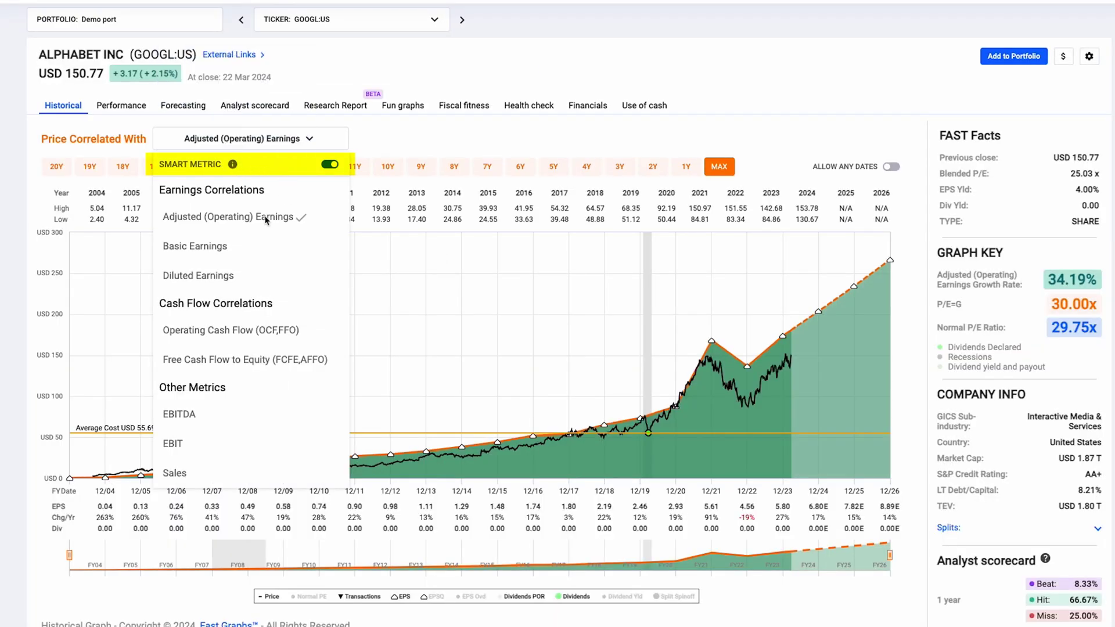
{"action": "left_click", "coordinate": [468, 138]}
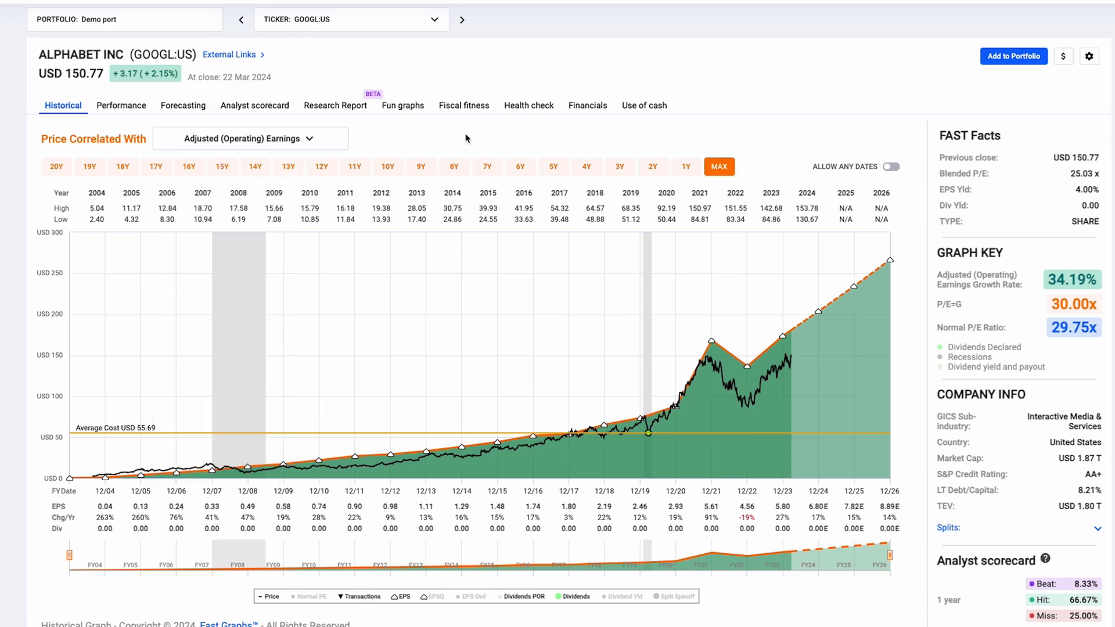
{"action": "type", "text": "o"}
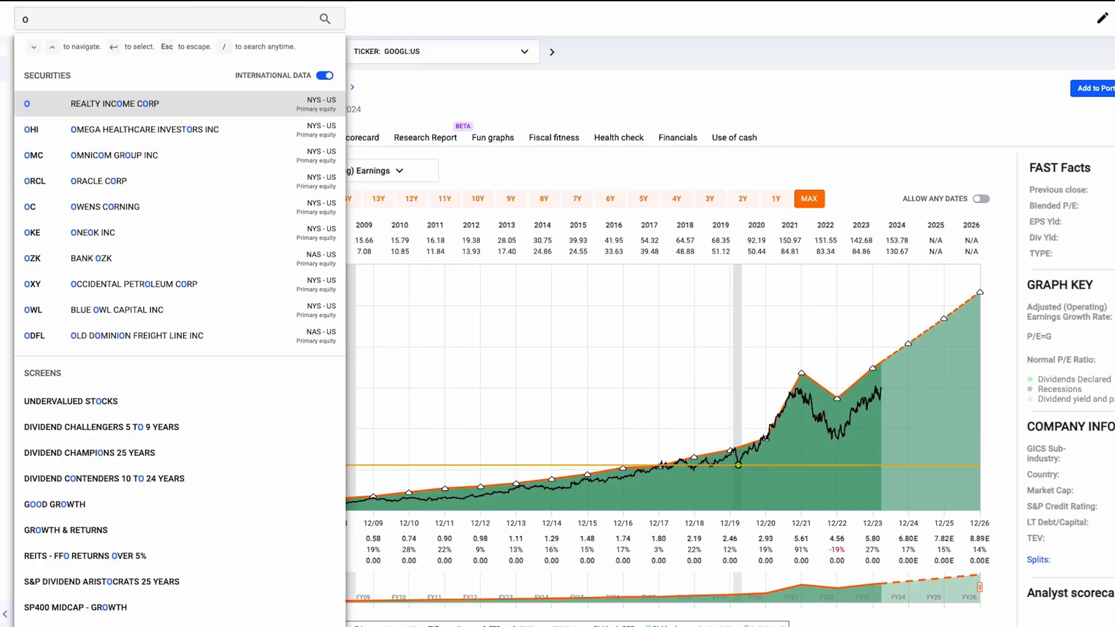
{"action": "key", "text": "Return"}
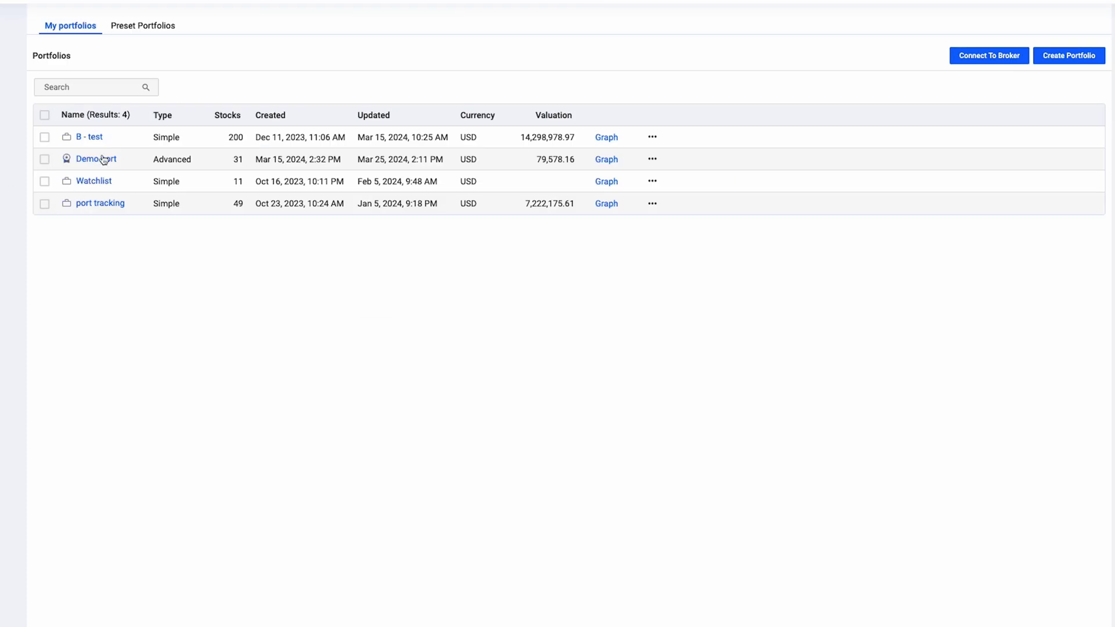
Step: Reopen Demo port and inspect its Asset allocation with Large Cap at 88.08%
{"action": "left_click", "coordinate": [100, 163]}
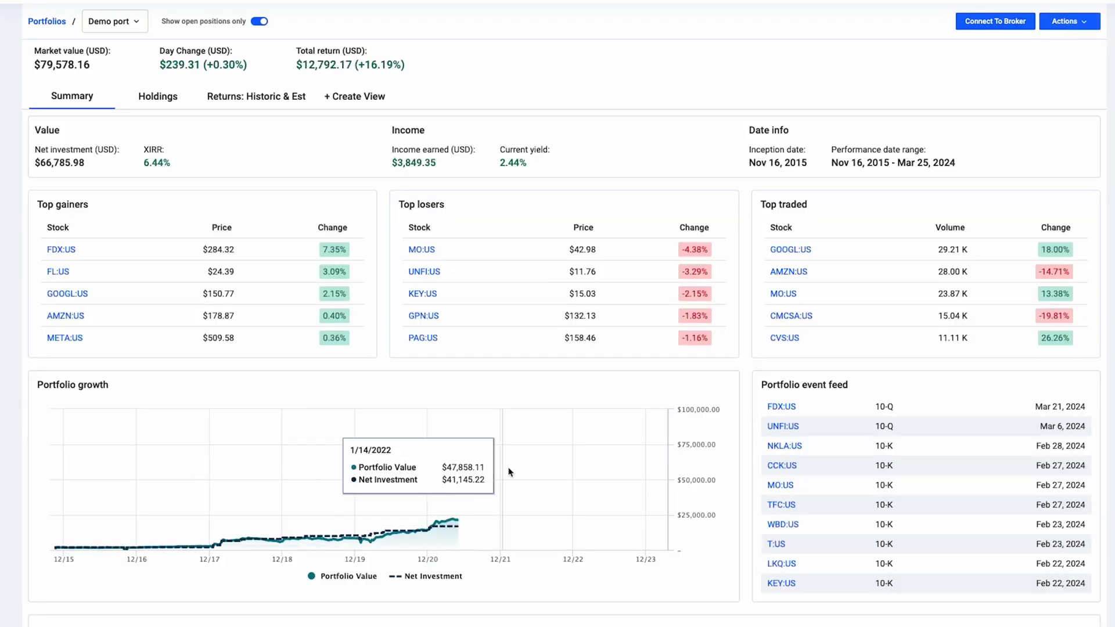
{"action": "scroll", "coordinate": [441, 469], "scroll_direction": "down", "scroll_amount": 8}
{"action": "scroll", "coordinate": [627, 494], "scroll_direction": "down", "scroll_amount": 1}
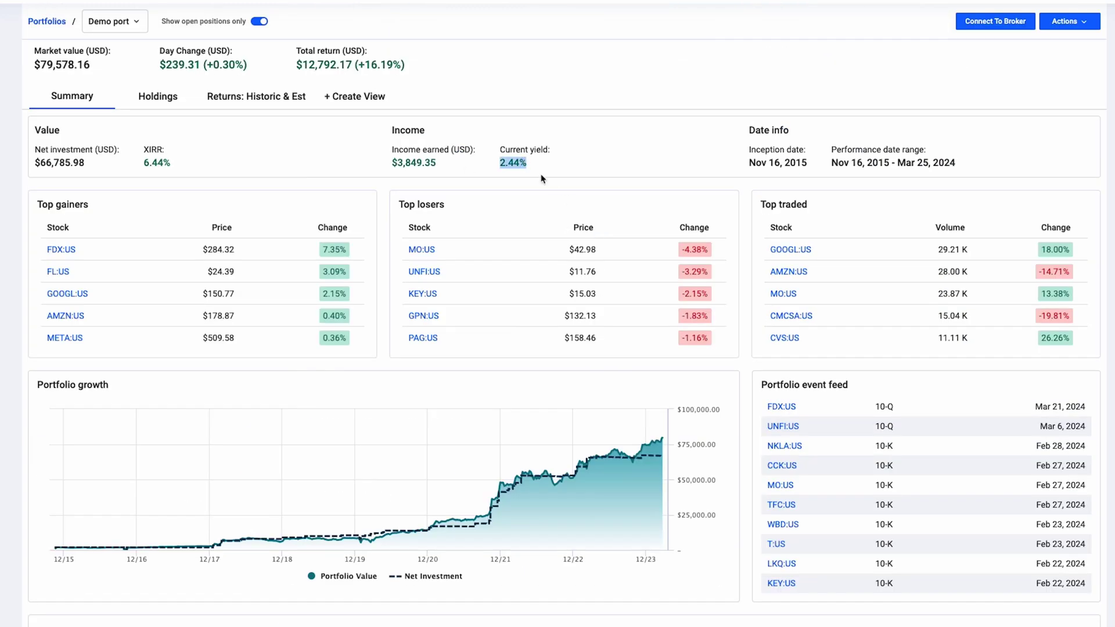
{"action": "scroll", "coordinate": [625, 212], "scroll_direction": "down", "scroll_amount": 10}
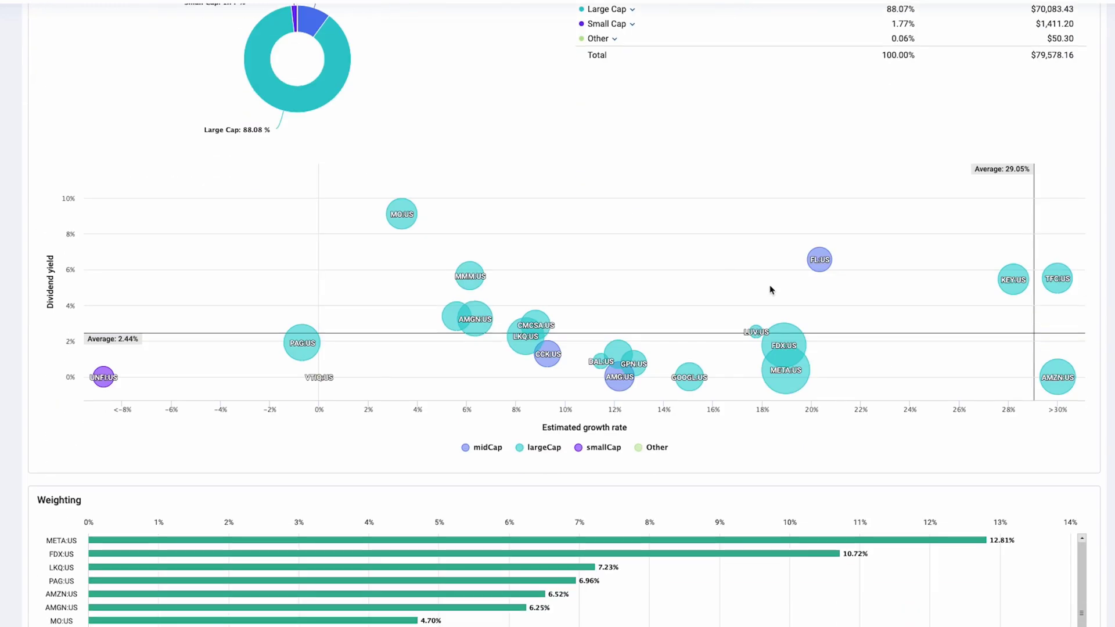
{"action": "scroll", "coordinate": [981, 259], "scroll_direction": "up", "scroll_amount": 1}
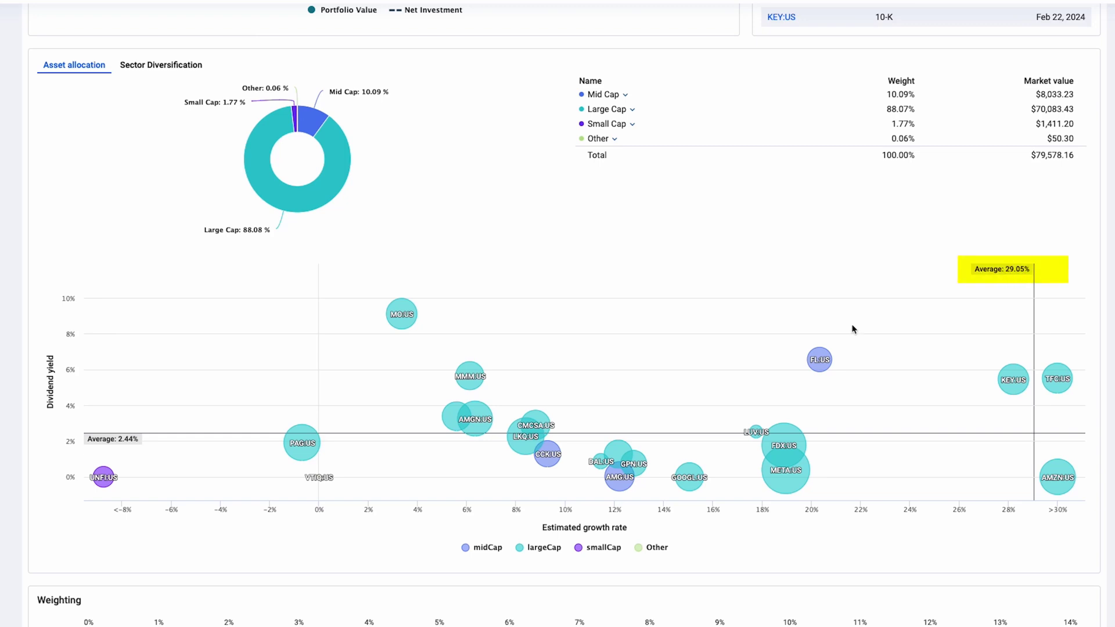
{"action": "mouse_move", "coordinate": [453, 409]}
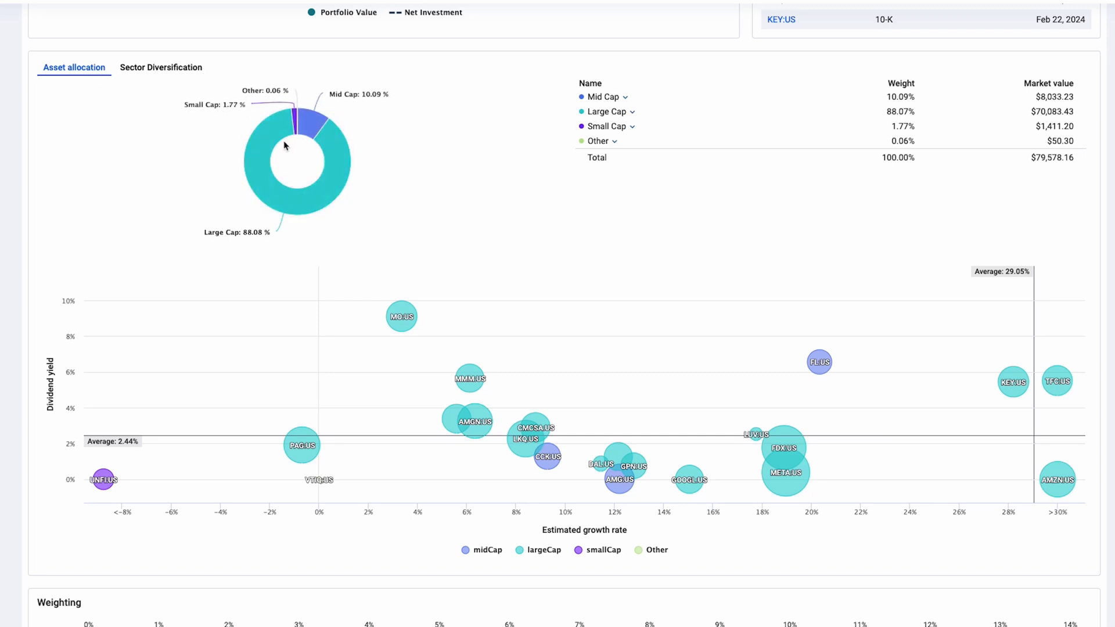
{"action": "mouse_move", "coordinate": [471, 382]}
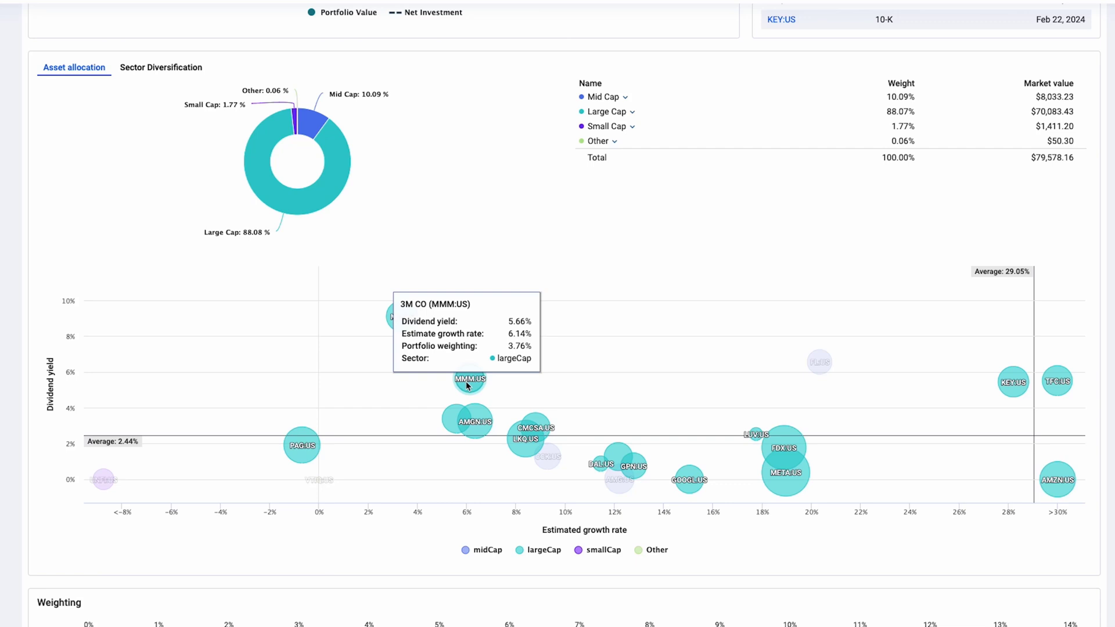
{"action": "mouse_move", "coordinate": [1061, 494]}
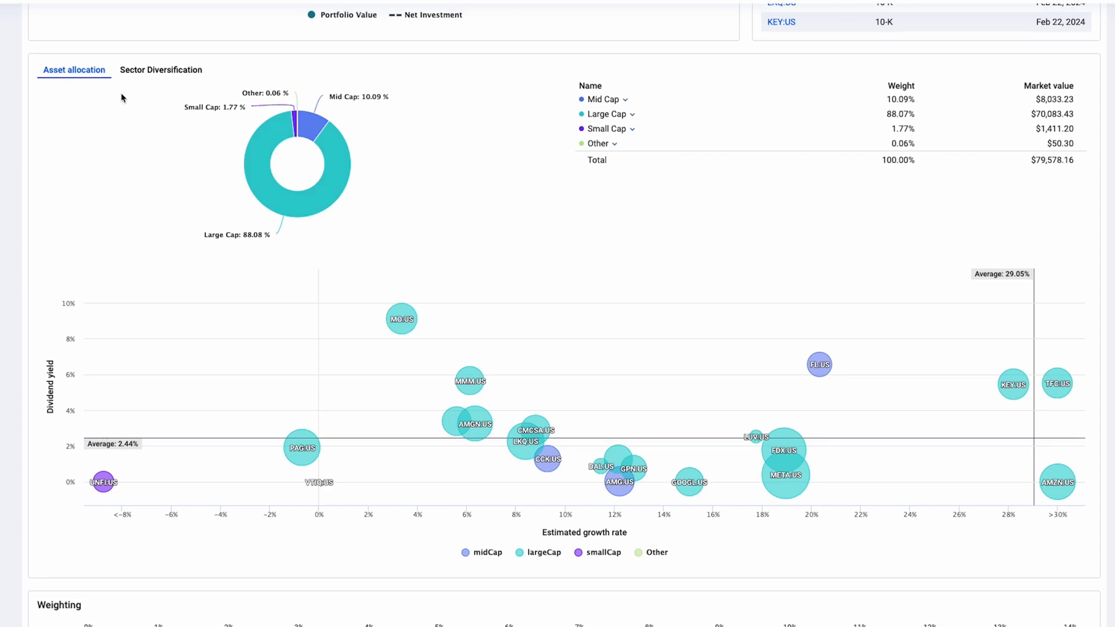
Step: Break the allocation down by sector and read bubble tooltips such as MO:US and META:US
{"action": "left_click", "coordinate": [166, 71]}
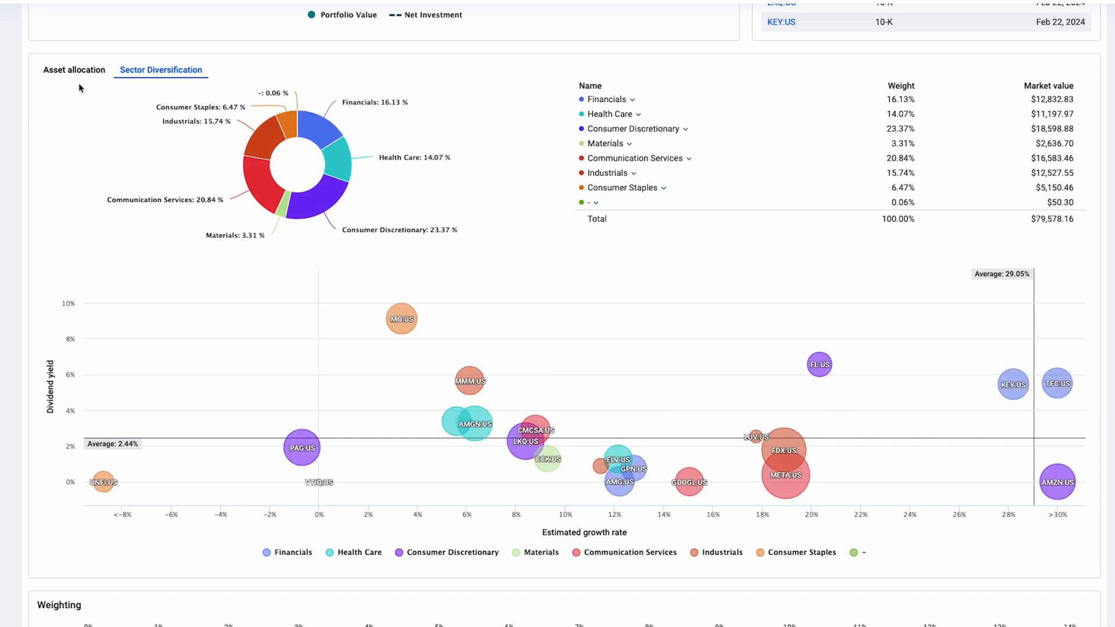
{"action": "mouse_move", "coordinate": [398, 324]}
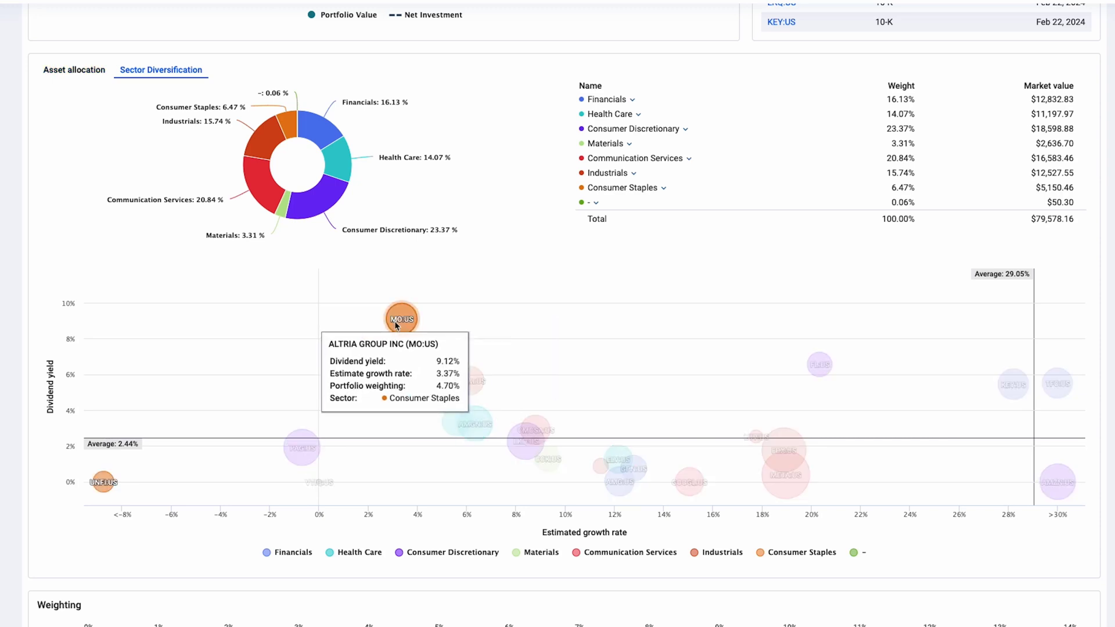
{"action": "mouse_move", "coordinate": [758, 445]}
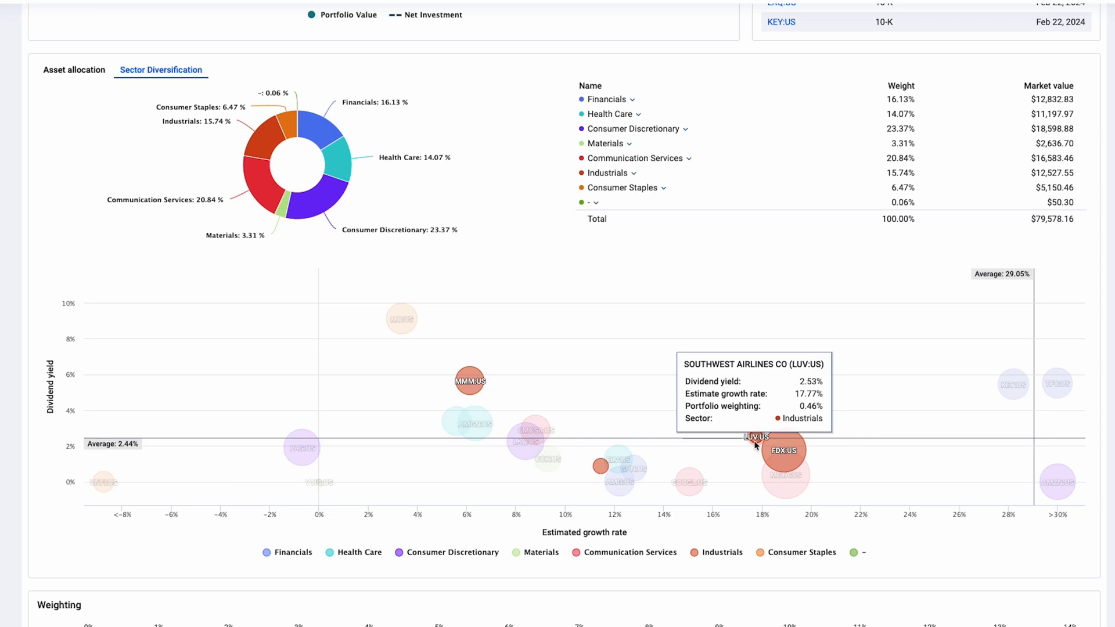
{"action": "mouse_move", "coordinate": [773, 484]}
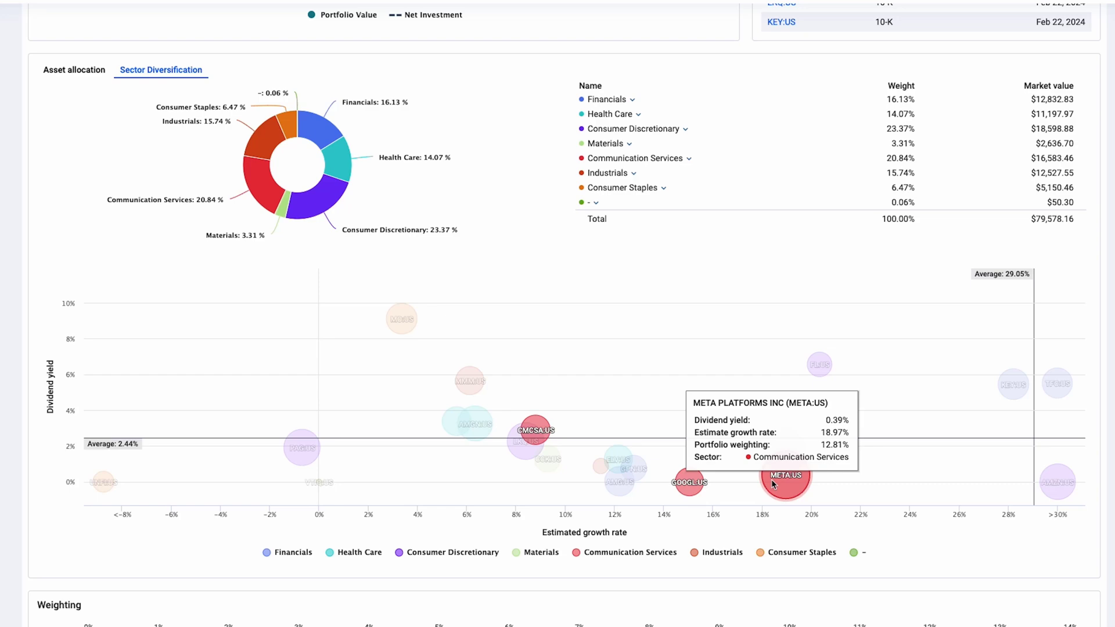
Step: Scroll through the Weighting chart's ticker list
{"action": "scroll", "coordinate": [773, 484], "scroll_direction": "down", "scroll_amount": 5}
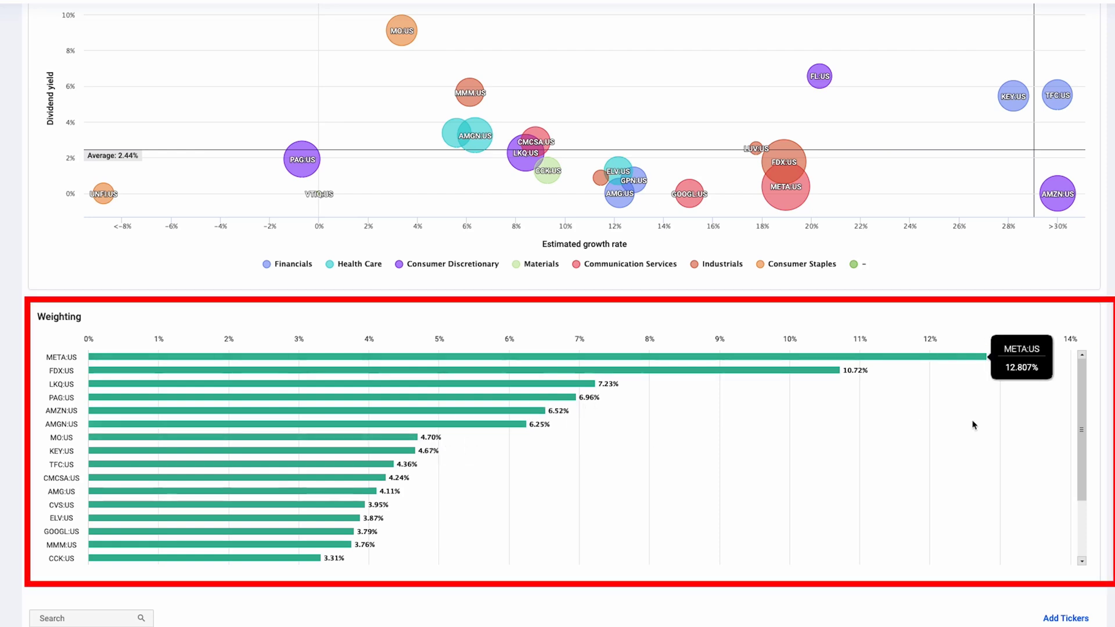
{"action": "left_click", "coordinate": [1081, 562]}
{"action": "left_click", "coordinate": [1082, 561]}
{"action": "left_click", "coordinate": [1081, 562]}
{"action": "left_click", "coordinate": [1081, 562]}
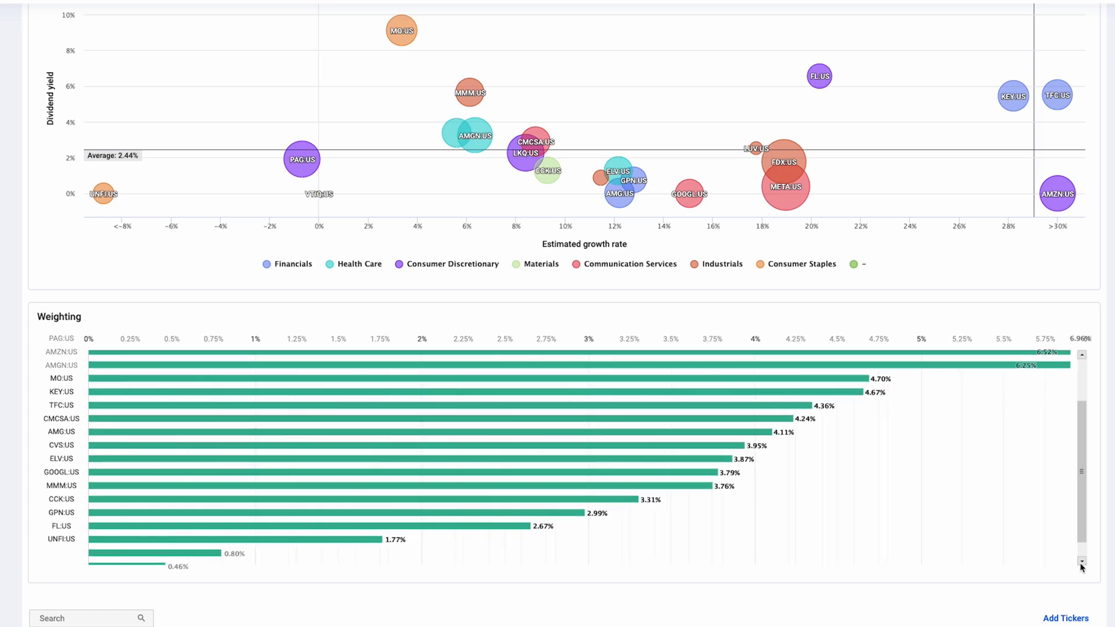
{"action": "left_click", "coordinate": [1081, 563]}
{"action": "left_click", "coordinate": [1081, 562]}
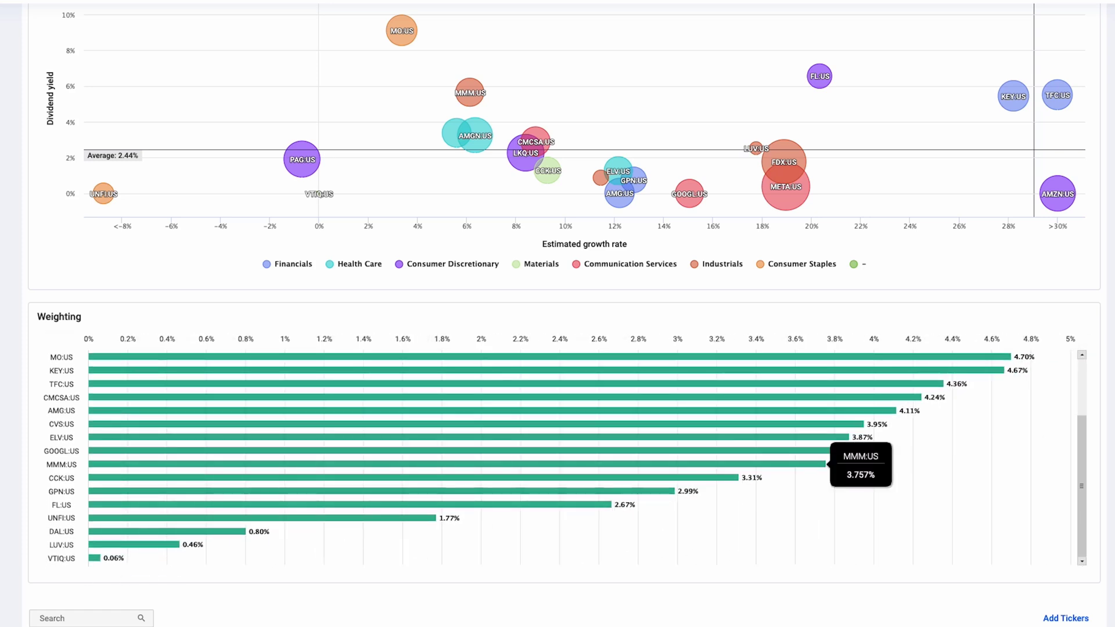
{"action": "left_click", "coordinate": [1082, 355]}
{"action": "left_click", "coordinate": [1082, 356]}
{"action": "left_click", "coordinate": [1082, 355]}
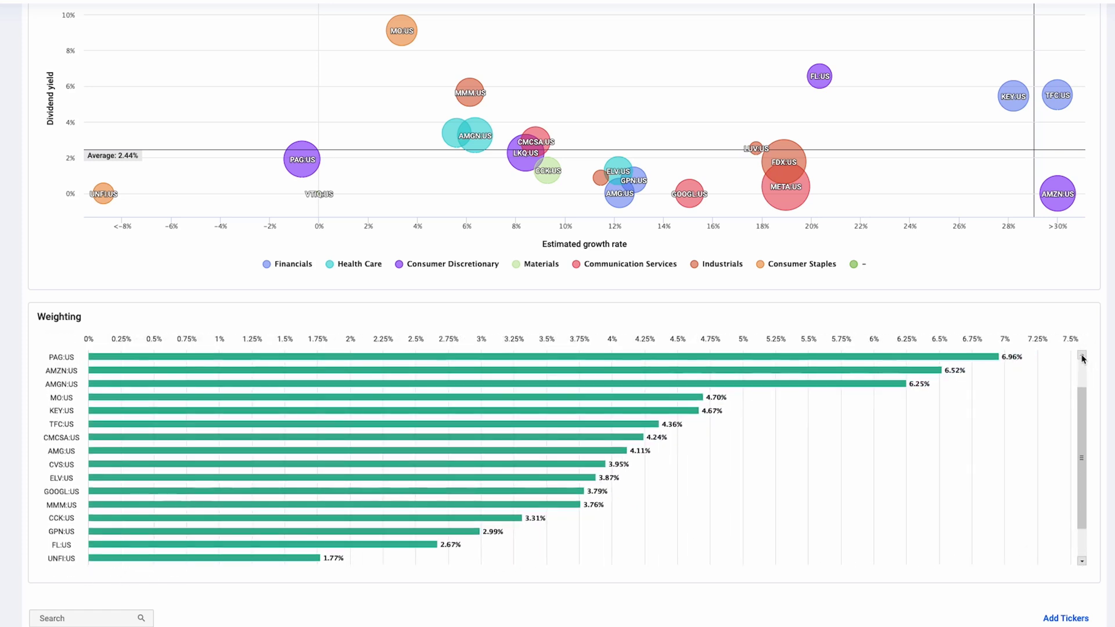
{"action": "left_click", "coordinate": [1082, 356]}
{"action": "left_click", "coordinate": [1082, 356]}
{"action": "left_click", "coordinate": [1082, 356]}
Step: Show the Holdings table of 22 tickers, led by META at 12.81%
{"action": "scroll", "coordinate": [449, 398], "scroll_direction": "up", "scroll_amount": 2}
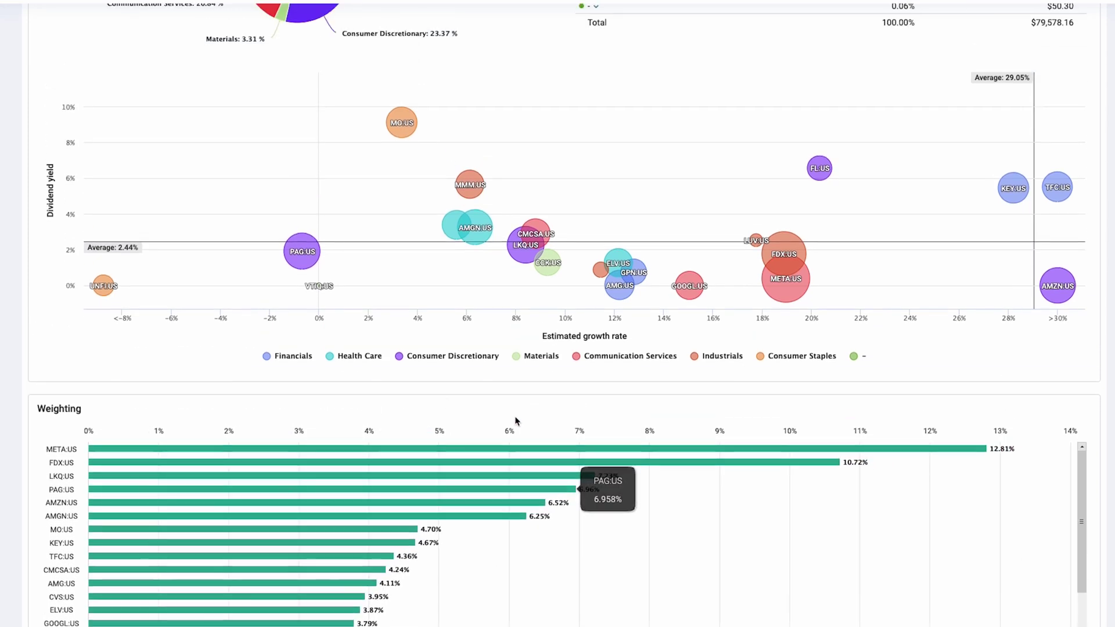
{"action": "scroll", "coordinate": [516, 421], "scroll_direction": "up", "scroll_amount": 20}
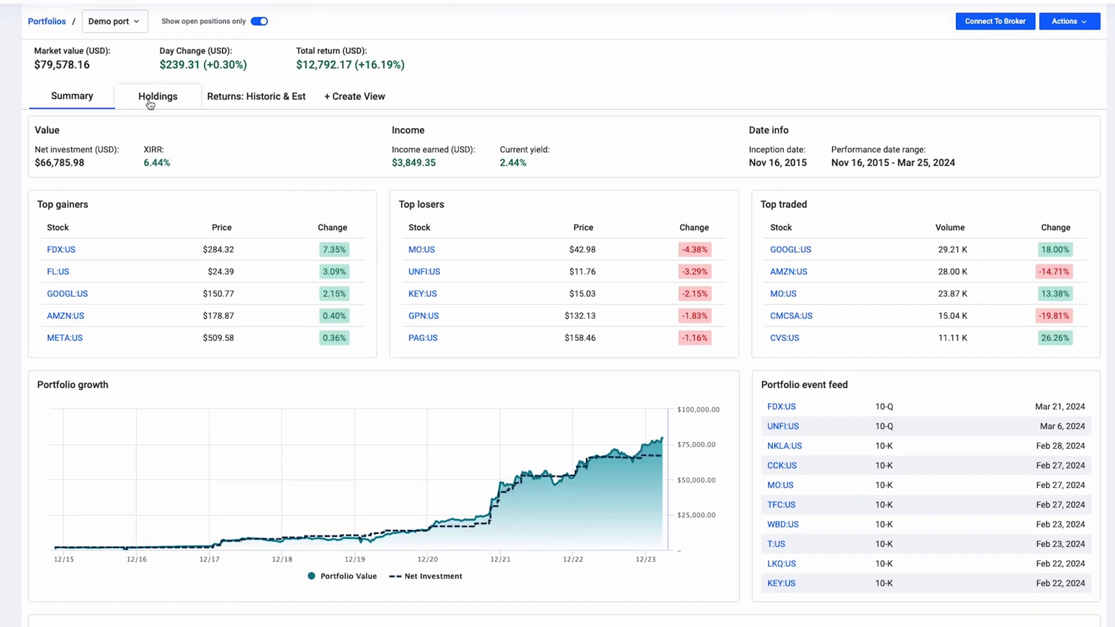
{"action": "left_click", "coordinate": [150, 102]}
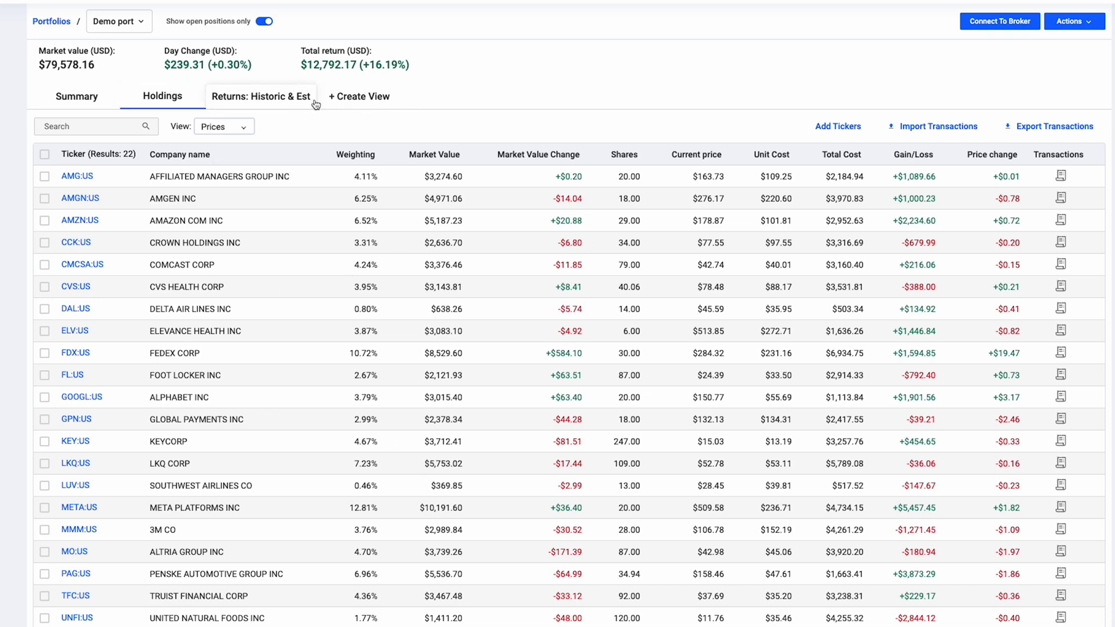
Step: Go back to My portfolios and start a new portfolio with Create Portfolio
{"action": "left_click", "coordinate": [95, 98]}
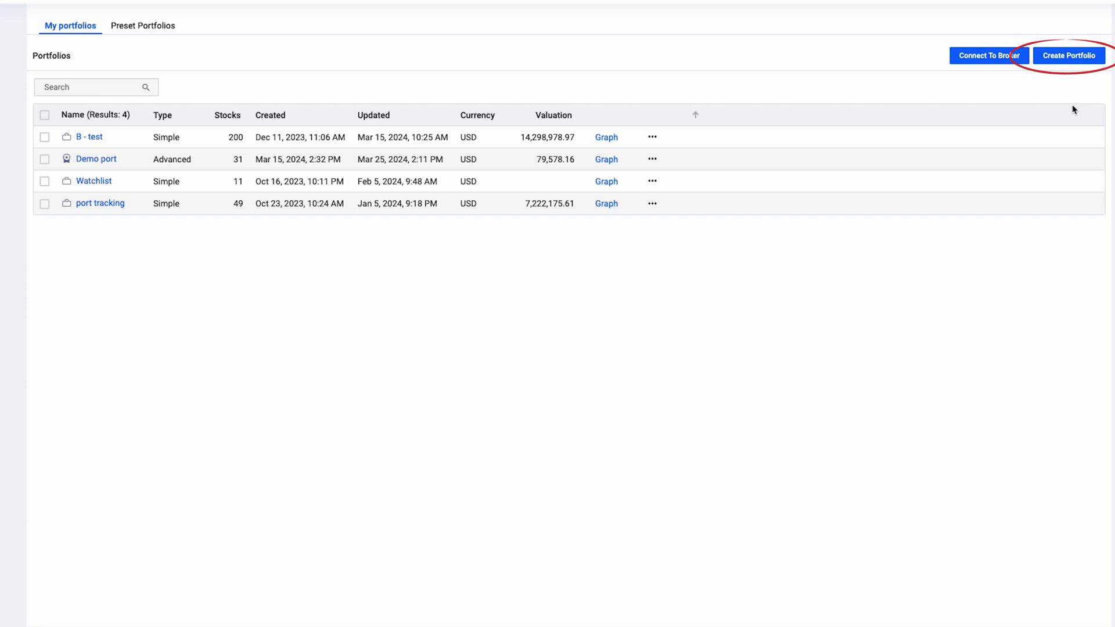
{"action": "left_click", "coordinate": [1066, 57]}
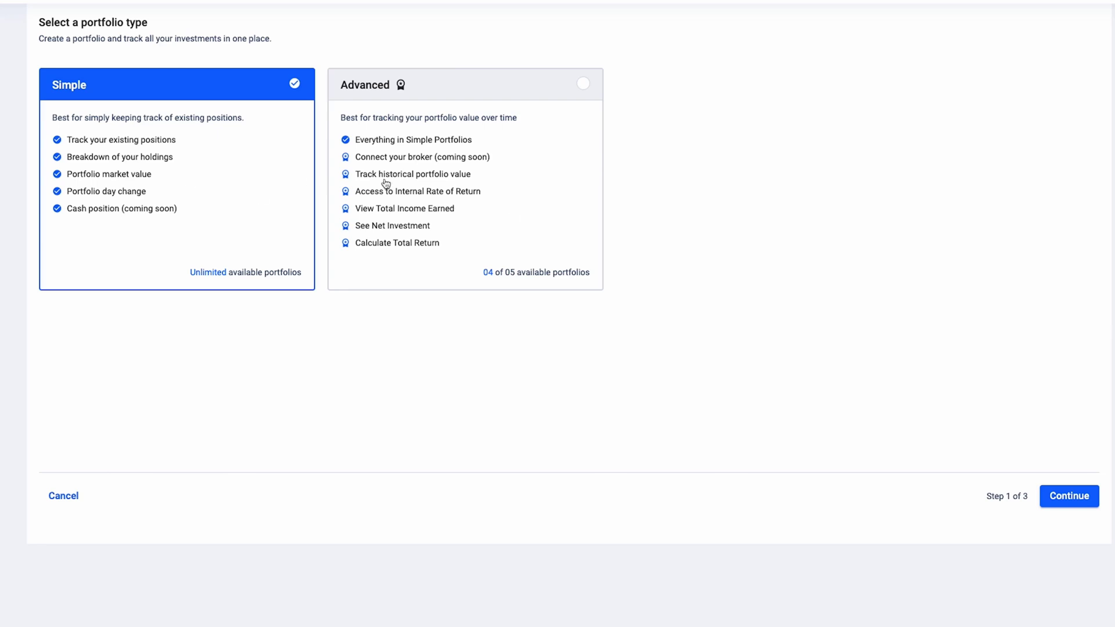
Step: Choose the Advanced portfolio type, then pick Import a CSV file for adding positions
{"action": "left_click", "coordinate": [519, 200]}
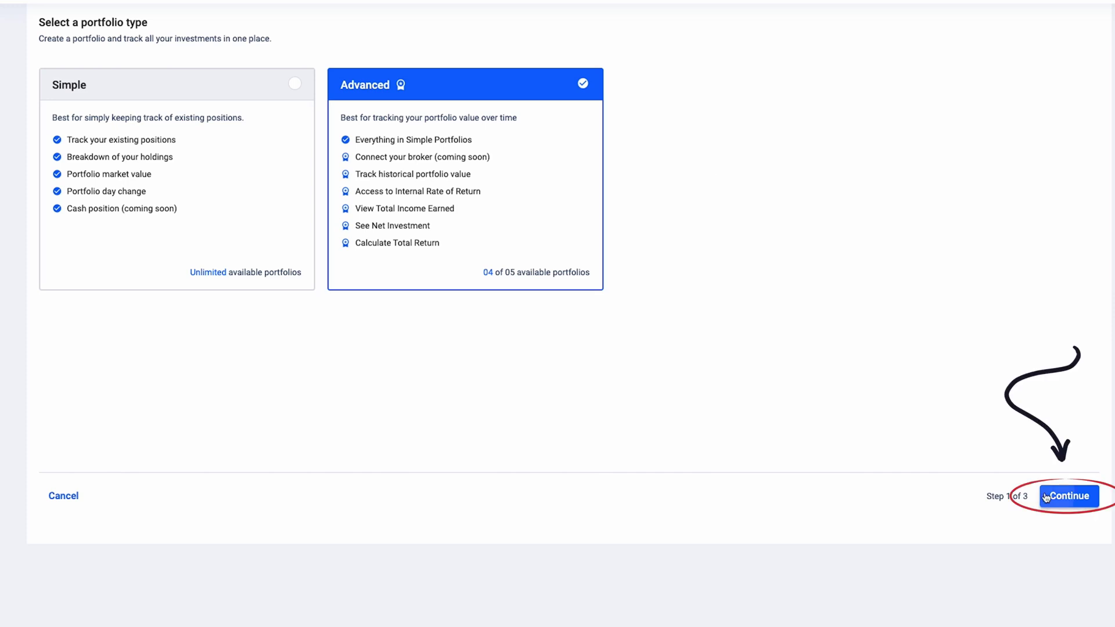
{"action": "left_click", "coordinate": [1069, 496]}
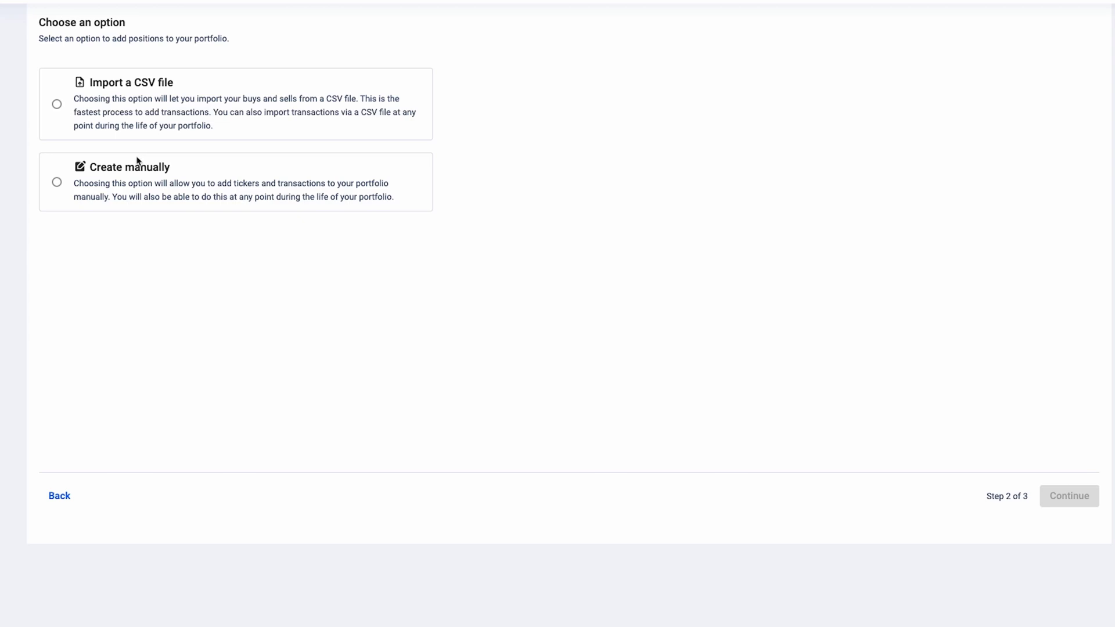
{"action": "left_click", "coordinate": [157, 115]}
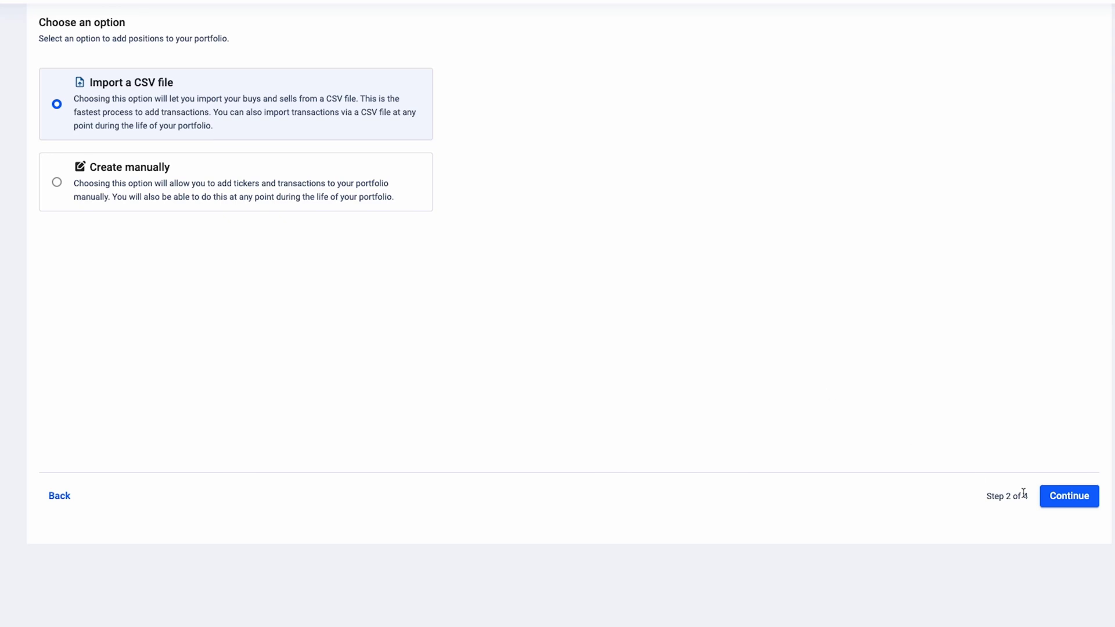
Step: Name the new portfolio 'This is a demo port'
{"action": "left_click", "coordinate": [1067, 496]}
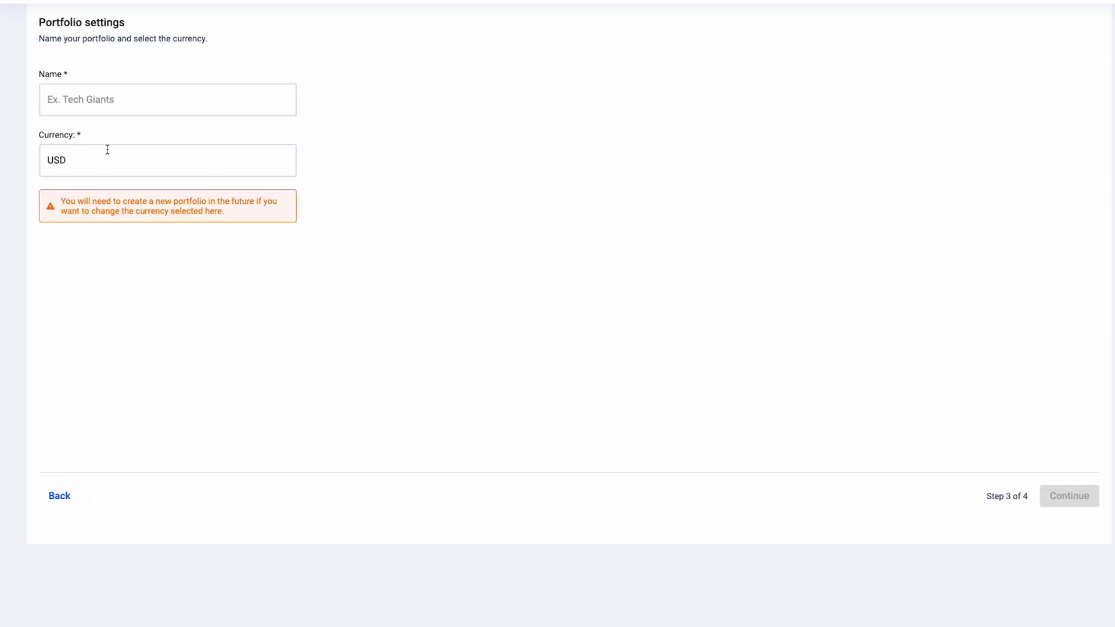
{"action": "left_click", "coordinate": [98, 104]}
{"action": "type", "text": "Thi"}
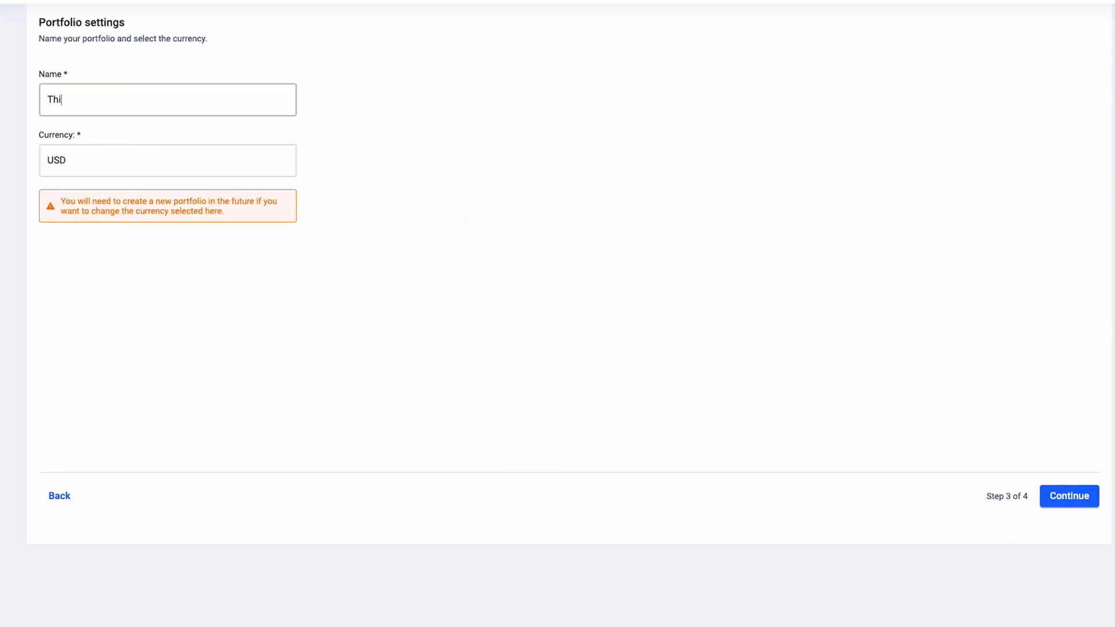
{"action": "type", "text": "s is a demo port"}
Step: Point out the currency setting and its warning, keeping USD as the currency
{"action": "left_click_drag", "start_coordinate": [37, 140], "coordinate": [125, 137]}
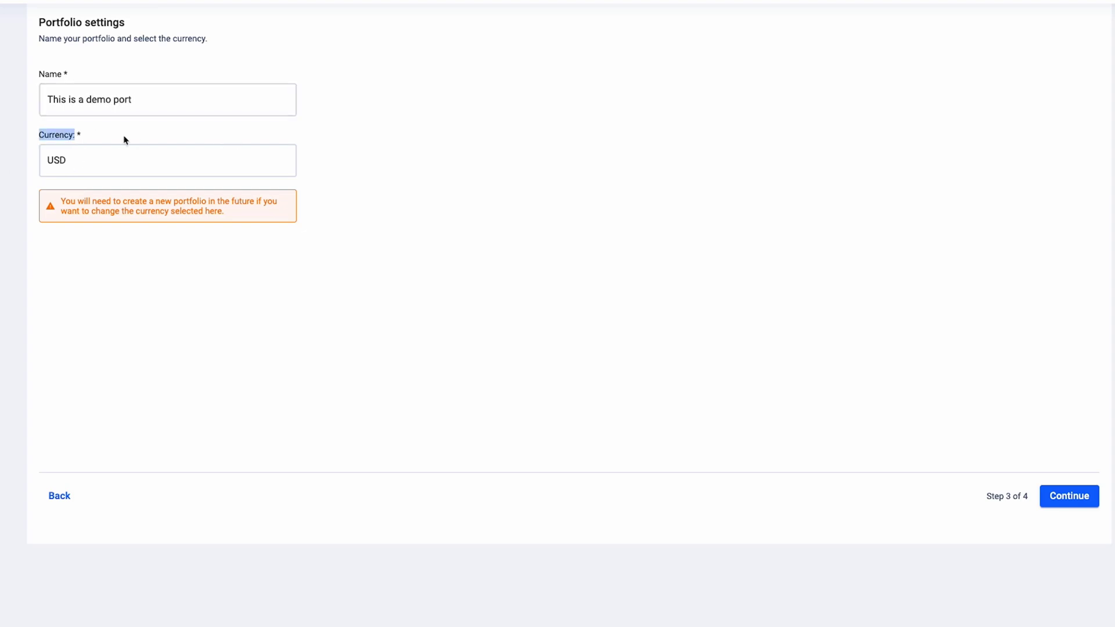
{"action": "left_click", "coordinate": [118, 135]}
{"action": "left_click_drag", "start_coordinate": [59, 201], "coordinate": [237, 220]}
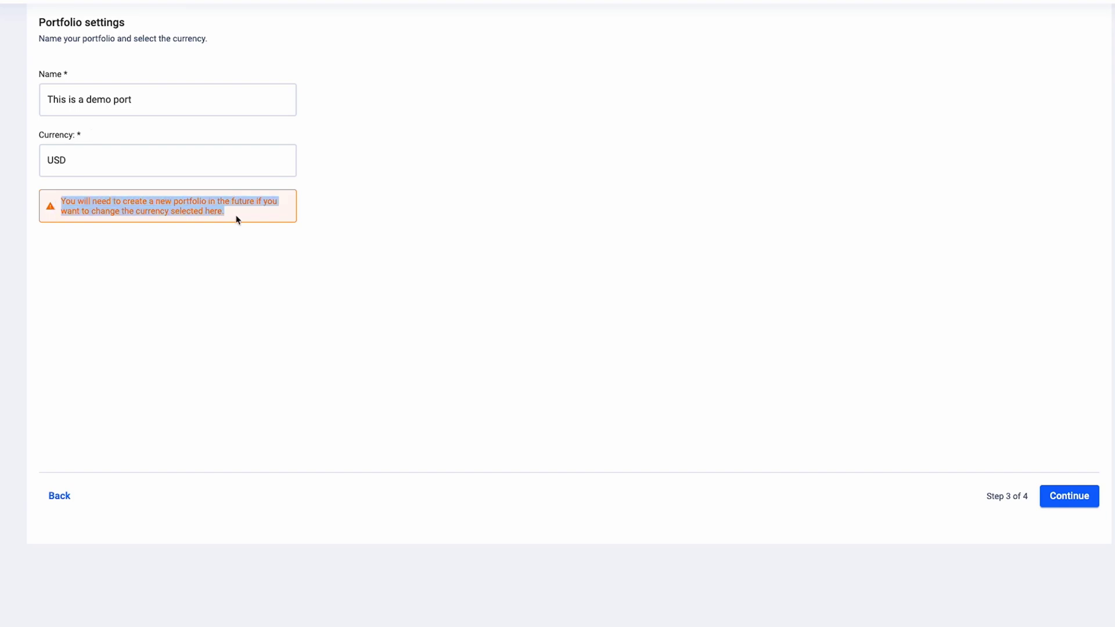
{"action": "left_click", "coordinate": [237, 219]}
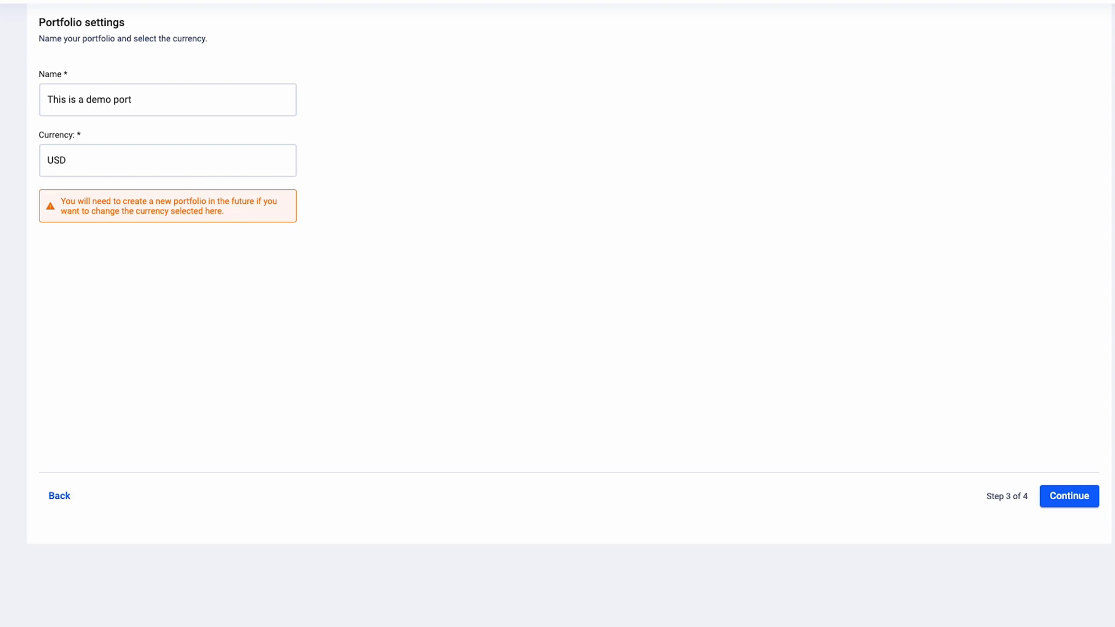
{"action": "left_click", "coordinate": [97, 161]}
{"action": "left_click", "coordinate": [443, 180]}
Step: Upload Demo_port_transactions.csv and finish the wizard to create the portfolio
{"action": "left_click", "coordinate": [1083, 507]}
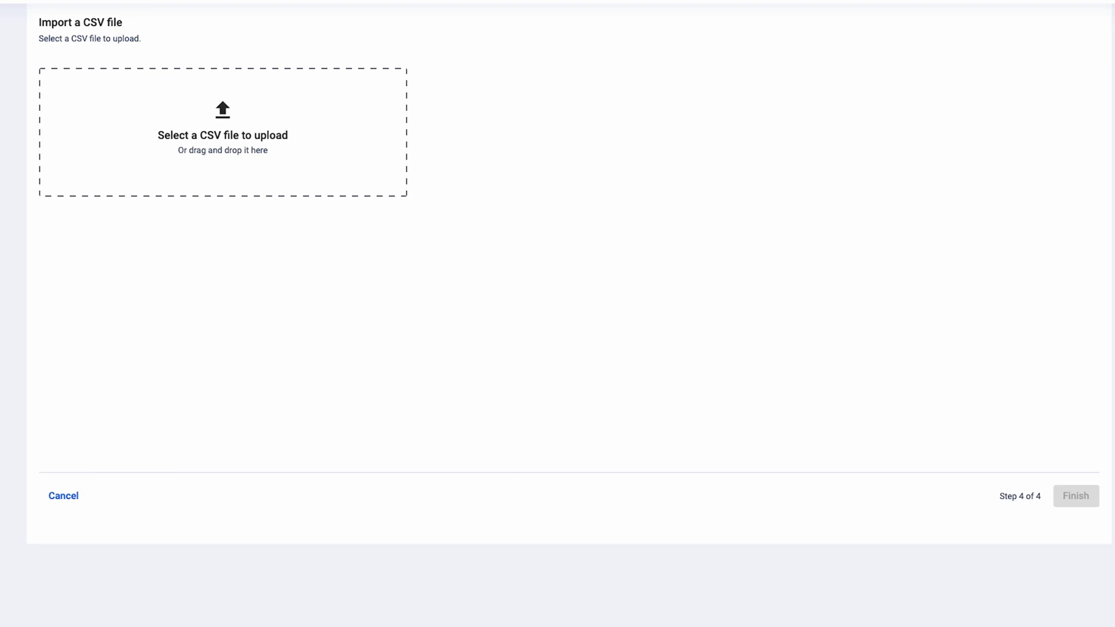
{"action": "left_click_drag", "start_coordinate": [233, 403], "coordinate": [195, 154]}
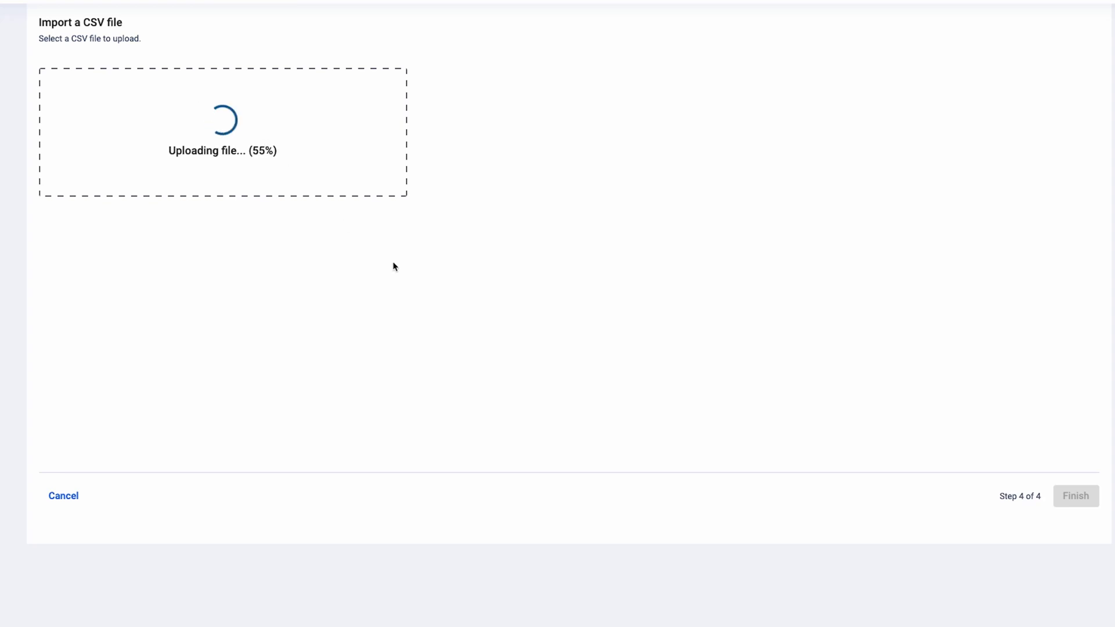
{"action": "left_click", "coordinate": [1074, 499]}
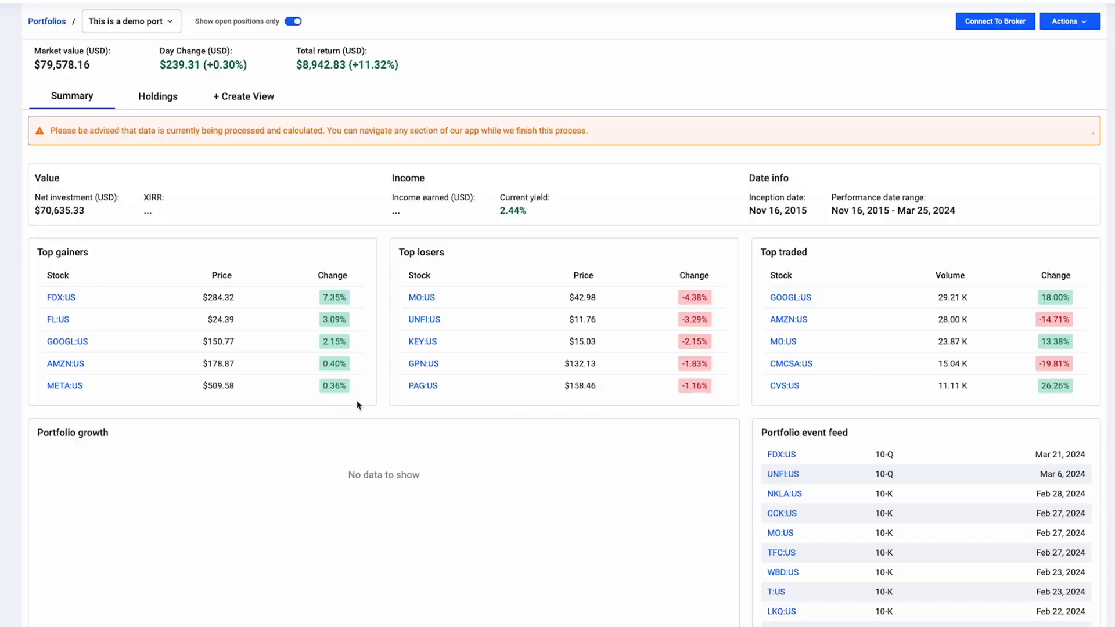
Step: Highlight the notice that the new portfolio's data is still processing
{"action": "left_click_drag", "start_coordinate": [51, 130], "coordinate": [637, 141]}
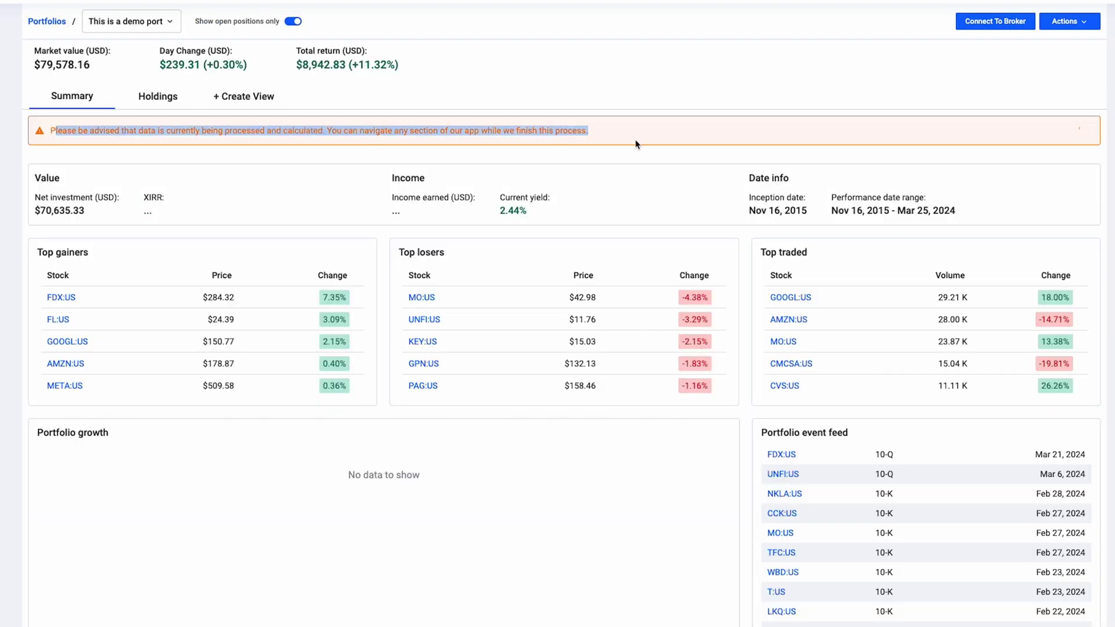
{"action": "left_click", "coordinate": [644, 135]}
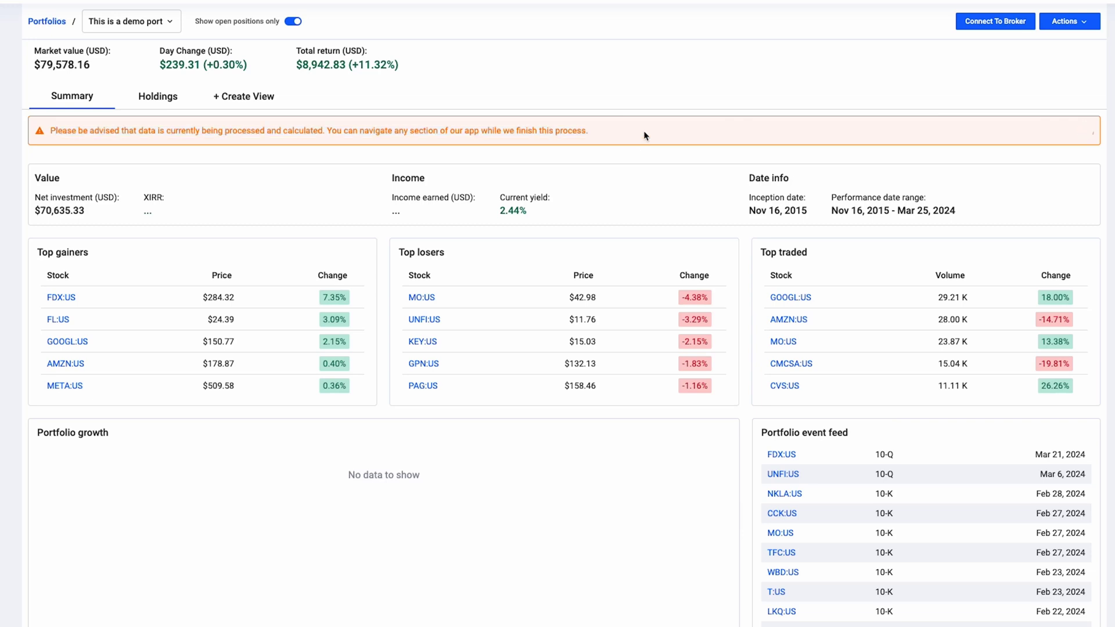